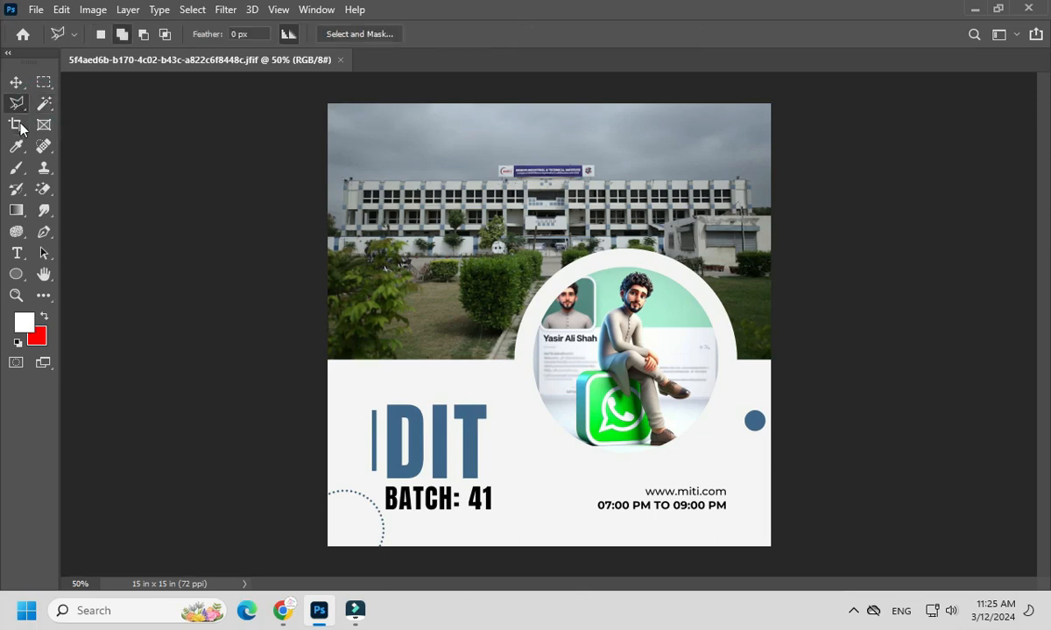
Activate the standard Eraser tool
left_click(16, 126)
left_click(45, 146)
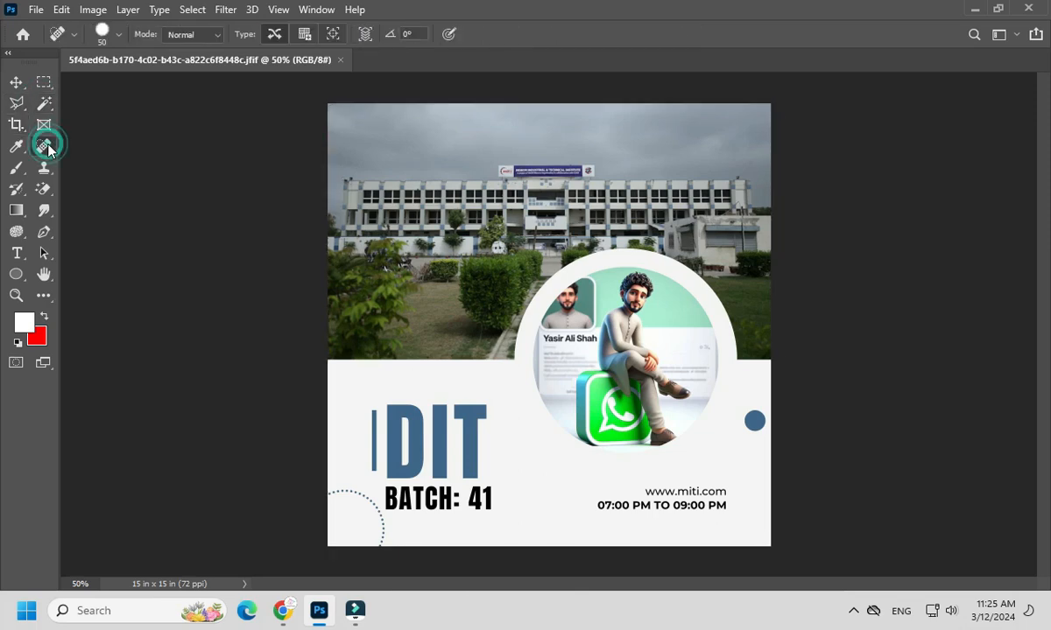
left_click(43, 169)
right_click(42, 168)
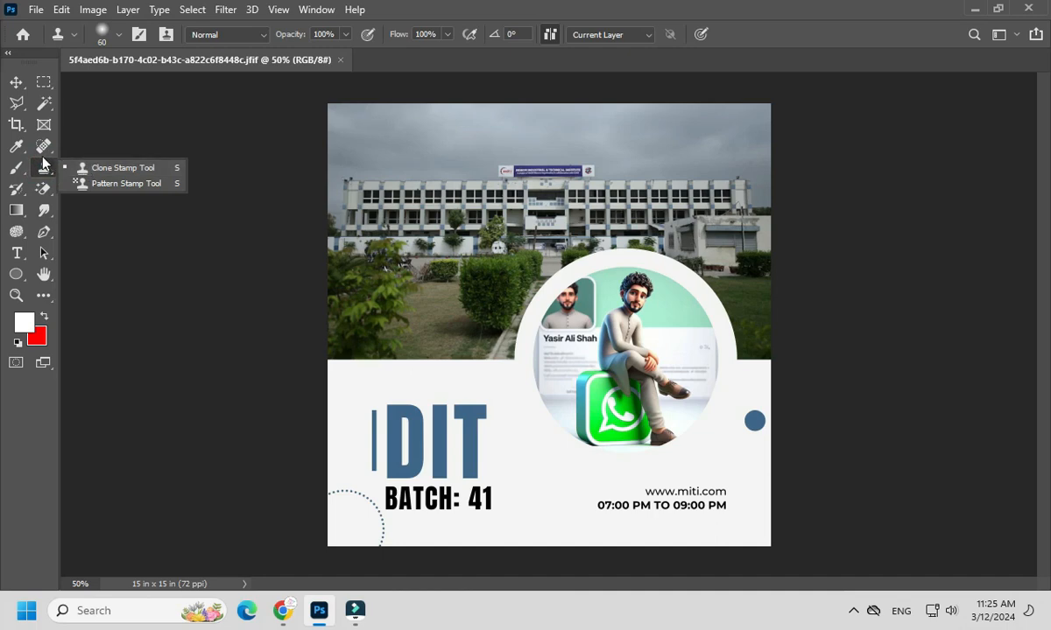
left_click(43, 163)
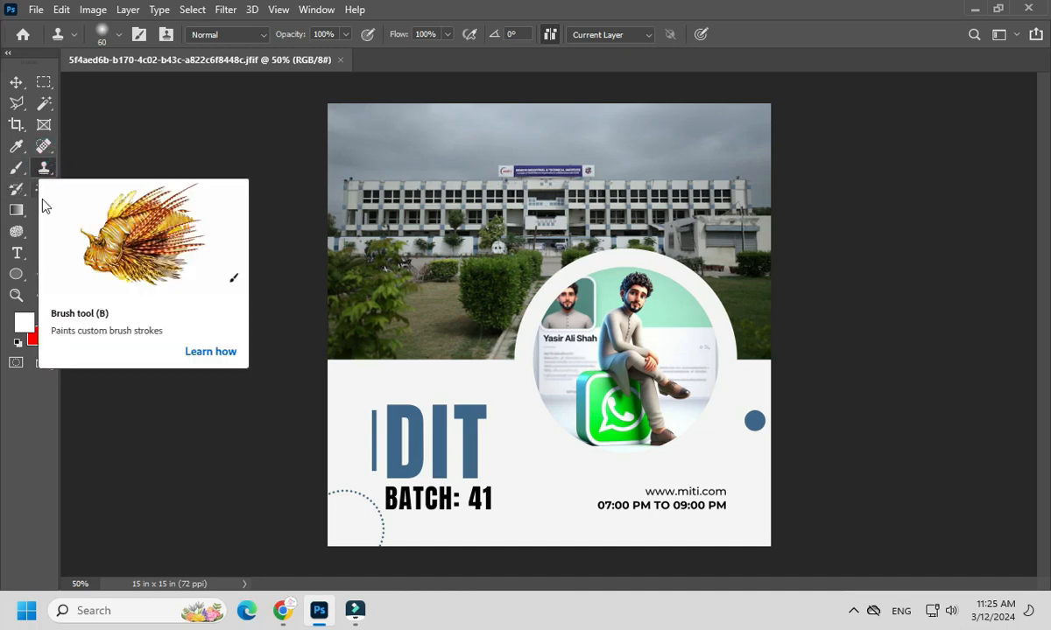
left_click_drag(48, 215, 88, 208)
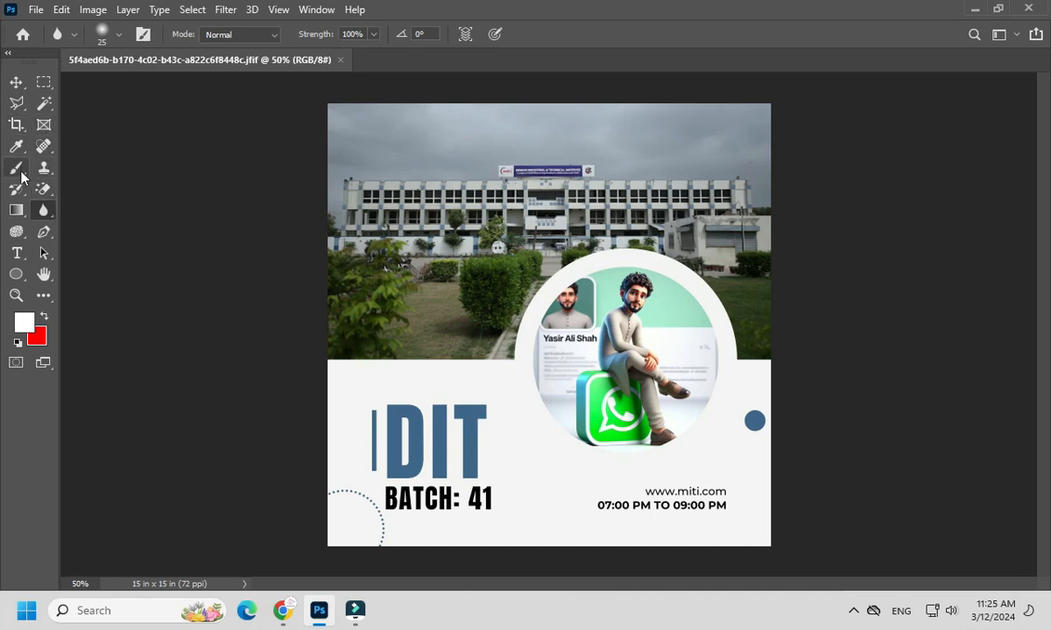
left_click_drag(43, 189, 99, 196)
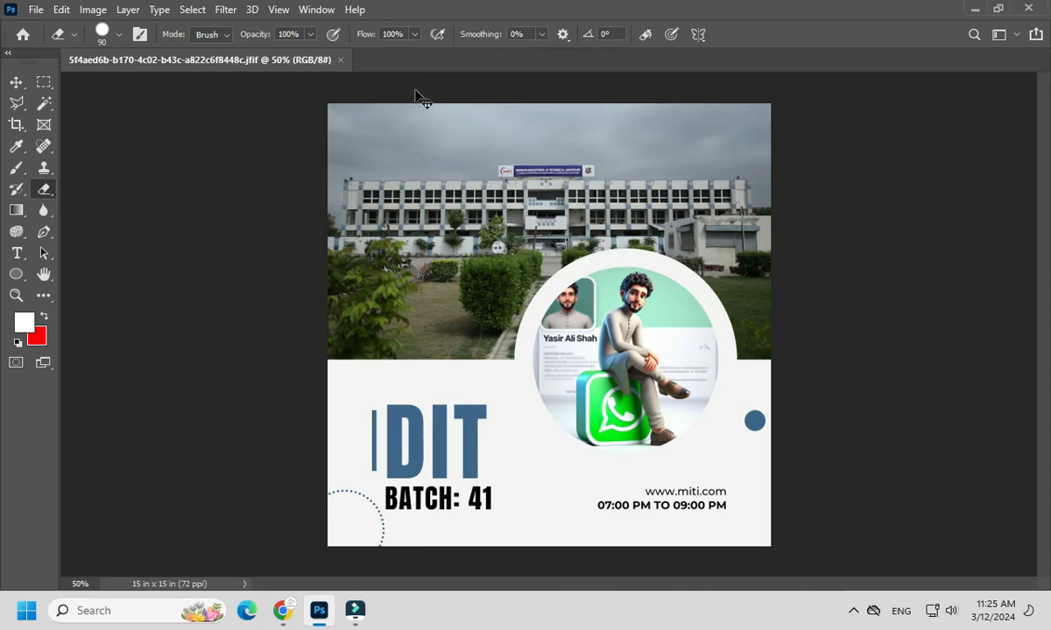
key("ctrl+o")
left_click(813, 291)
double_click(812, 290)
left_click(508, 235)
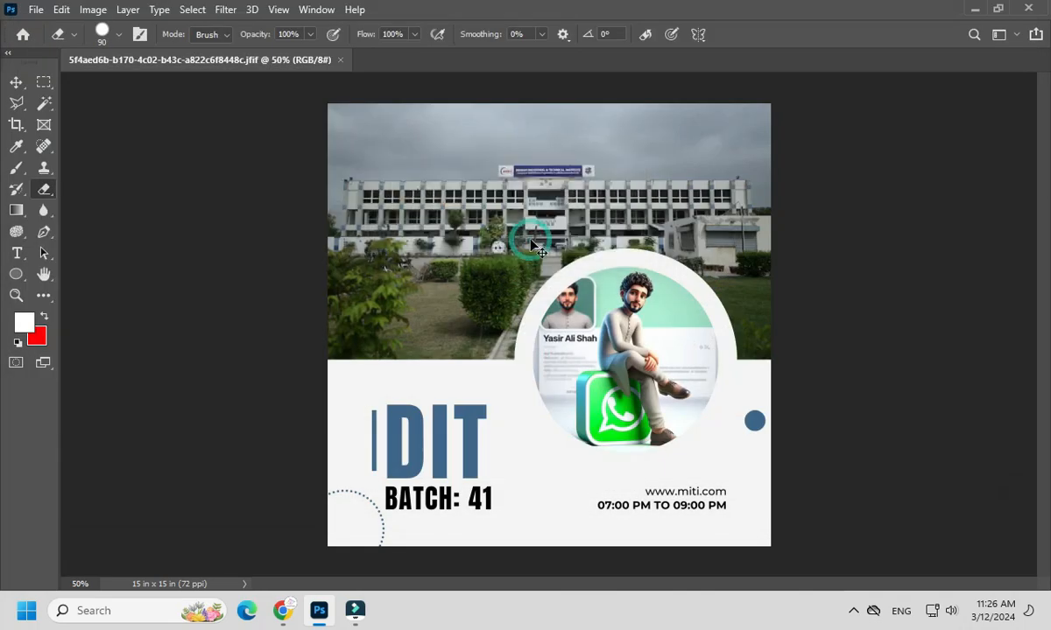
key("ctrl+p")
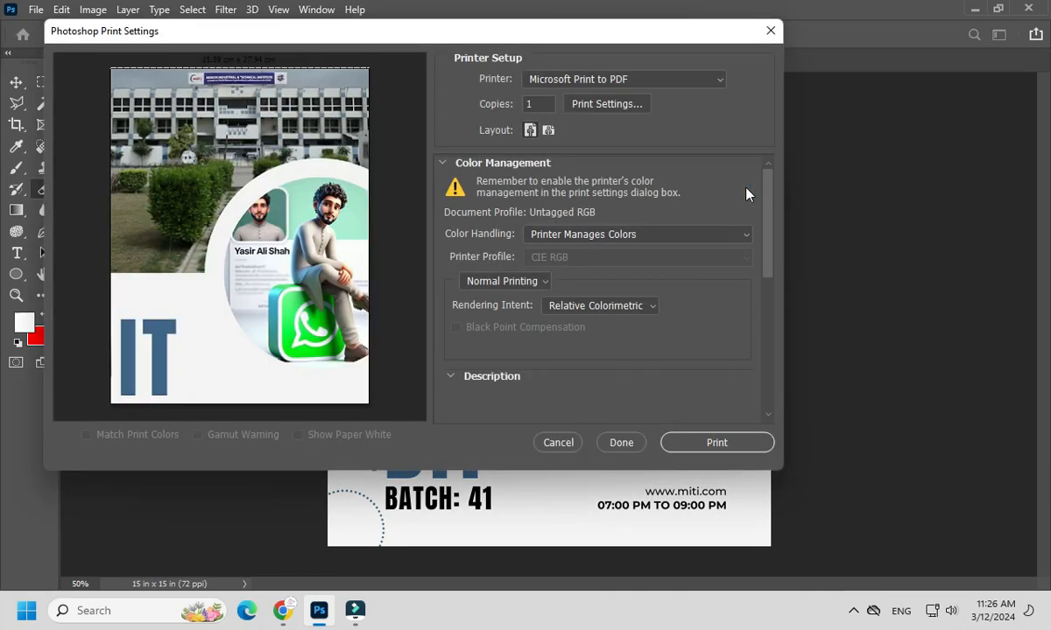
left_click(558, 443)
Open cauldron-witchcraft-clip-art-cauldron.jpg and copy the cauldron image into the poster document as a new layer
key("ctrl+o")
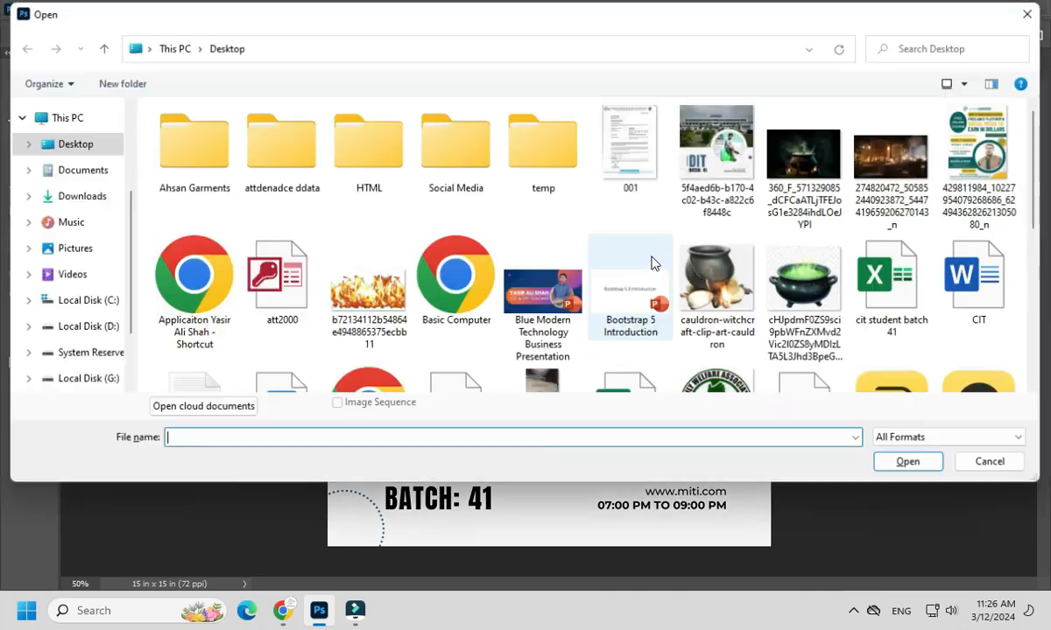
double_click(732, 297)
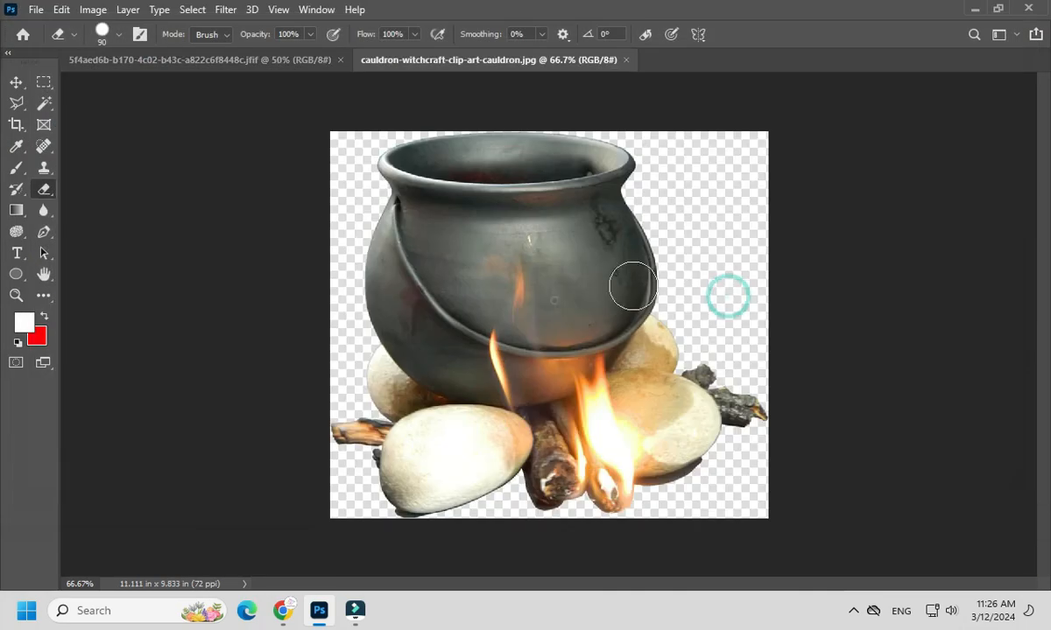
mouse_move(613, 280)
left_mouse_down()
mouse_move(483, 184)
mouse_move(202, 49)
mouse_move(607, 260)
left_mouse_up()
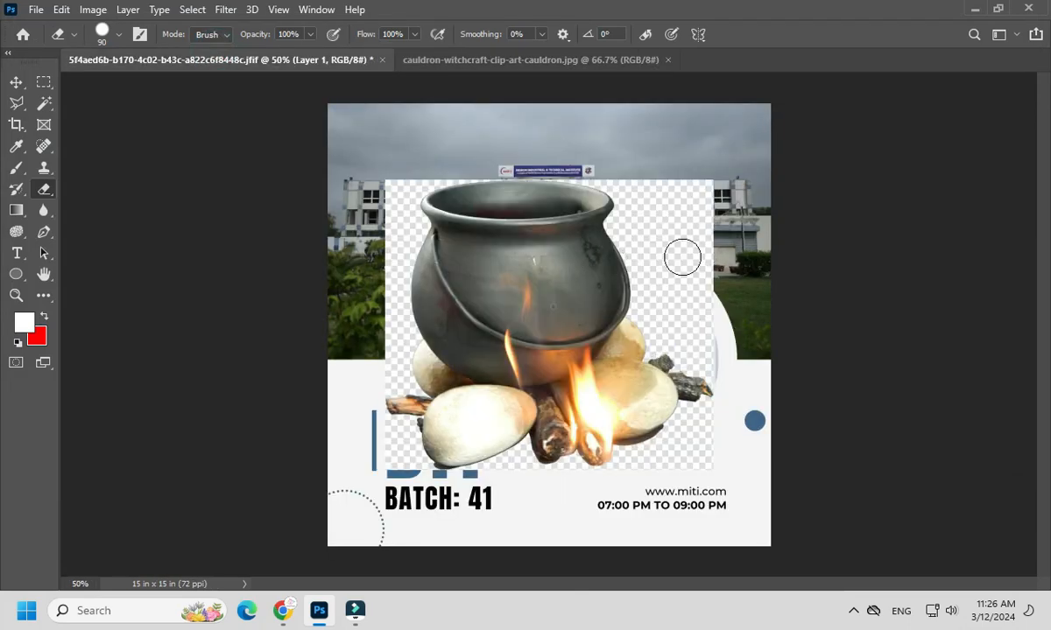
Erase the checkered surroundings of the cauldron layer along its outer edges with the Eraser at brush size 80
key("ctrl+plus")
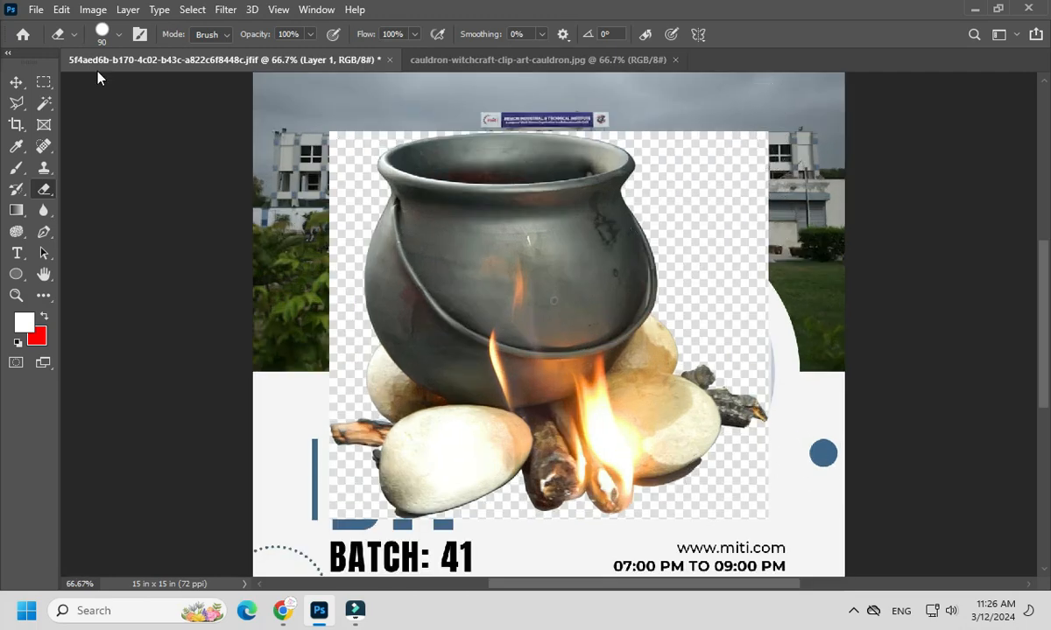
left_click(44, 187)
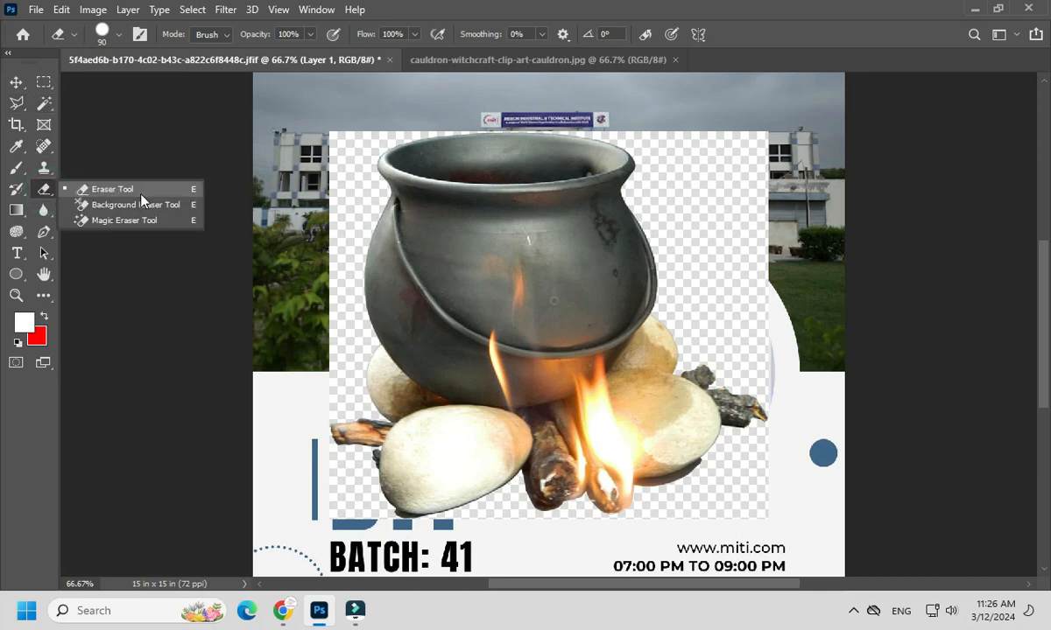
left_click(136, 189)
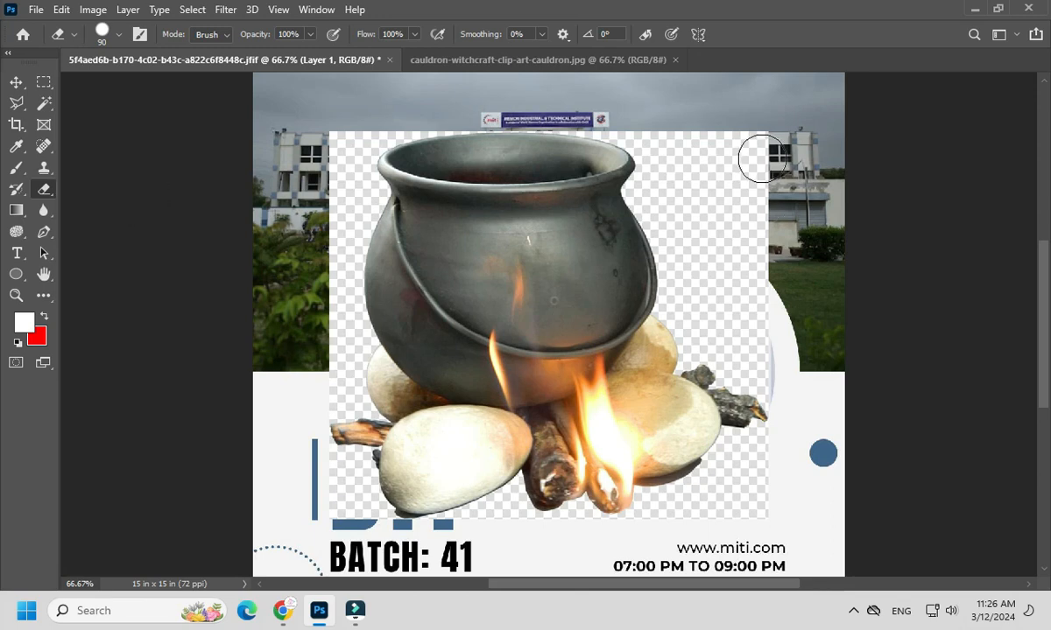
key("bracketleft")
mouse_move(763, 134)
left_mouse_down()
mouse_move(479, 105)
mouse_move(441, 106)
mouse_move(465, 110)
mouse_move(317, 152)
mouse_move(345, 185)
mouse_move(333, 282)
mouse_move(338, 439)
mouse_move(377, 500)
mouse_move(375, 509)
mouse_move(331, 501)
mouse_move(329, 472)
mouse_move(653, 500)
mouse_move(798, 488)
mouse_move(772, 516)
mouse_move(526, 542)
mouse_move(369, 505)
mouse_move(456, 531)
mouse_move(654, 494)
mouse_move(764, 420)
mouse_move(725, 496)
mouse_move(789, 377)
mouse_move(724, 466)
mouse_move(797, 169)
mouse_move(765, 288)
mouse_move(738, 119)
mouse_move(739, 211)
mouse_move(698, 208)
mouse_move(656, 142)
mouse_move(574, 109)
mouse_move(757, 233)
mouse_move(768, 284)
mouse_move(745, 262)
mouse_move(733, 219)
mouse_move(722, 379)
mouse_move(679, 376)
mouse_move(723, 383)
left_mouse_up()
Show the Layers panel beside the poster and delete the cauldron layer
key("F7")
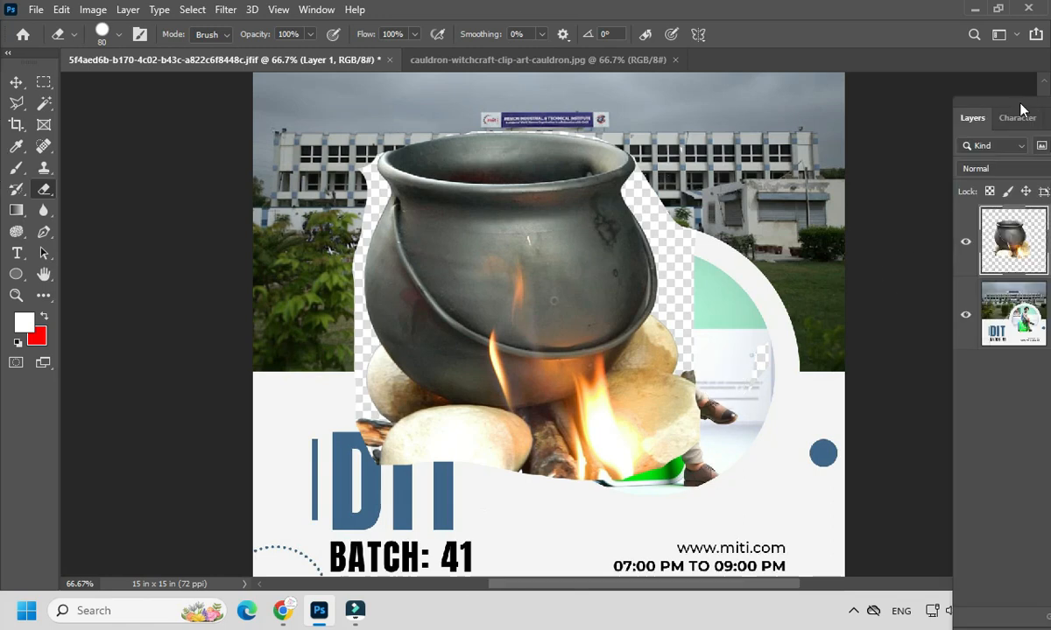
left_click_drag(1026, 104, 790, 36)
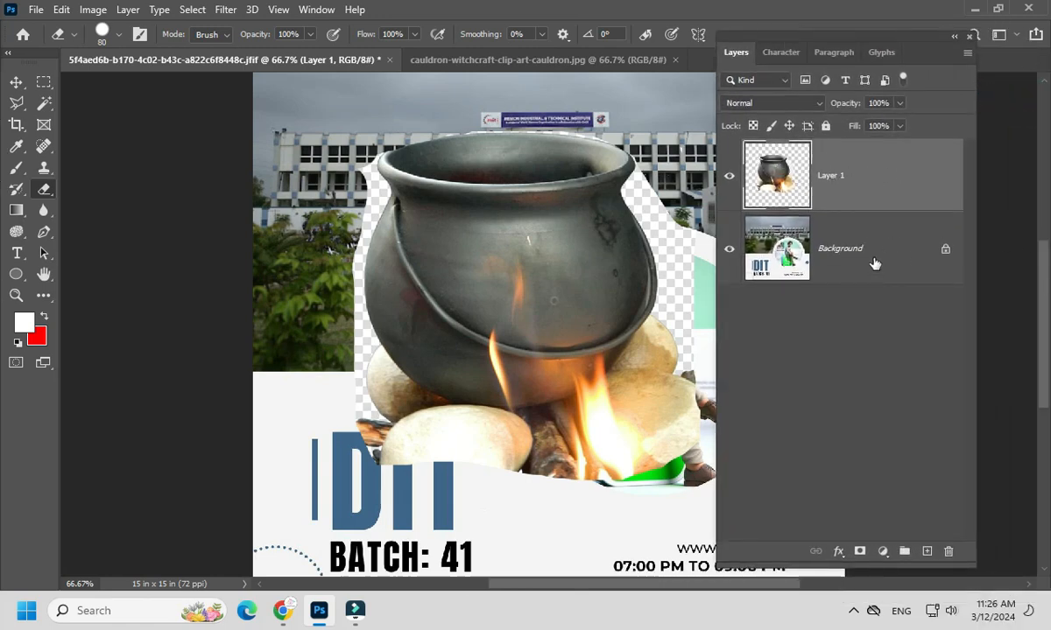
key("Delete")
left_click_drag(907, 49, 980, 53)
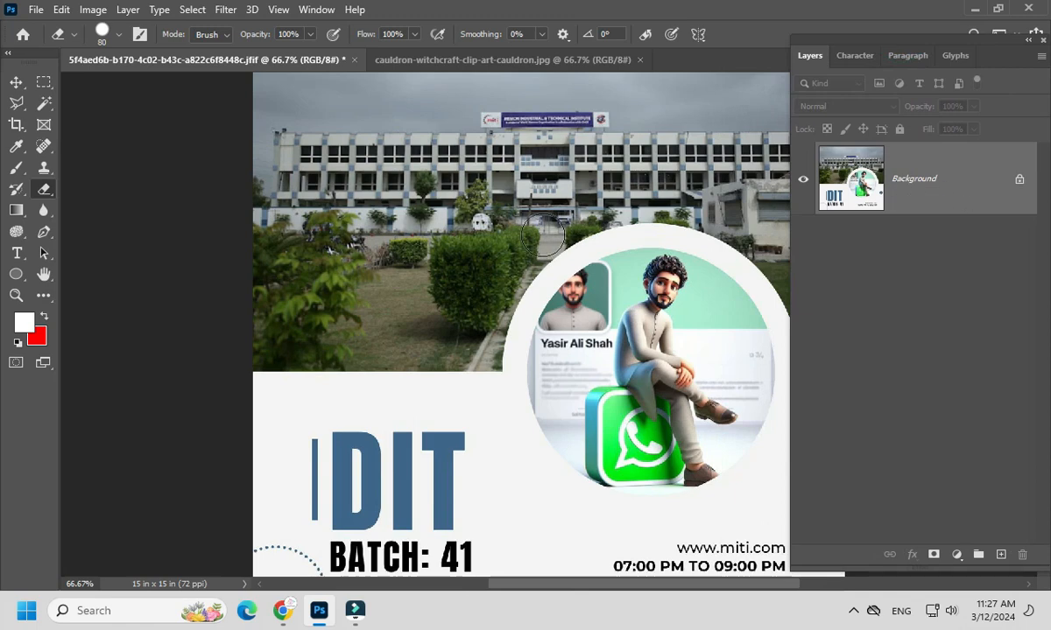
Erase a test stroke across the building's sign, undo it, and convert the locked Background into a regular layer
left_click_drag(622, 113, 452, 118)
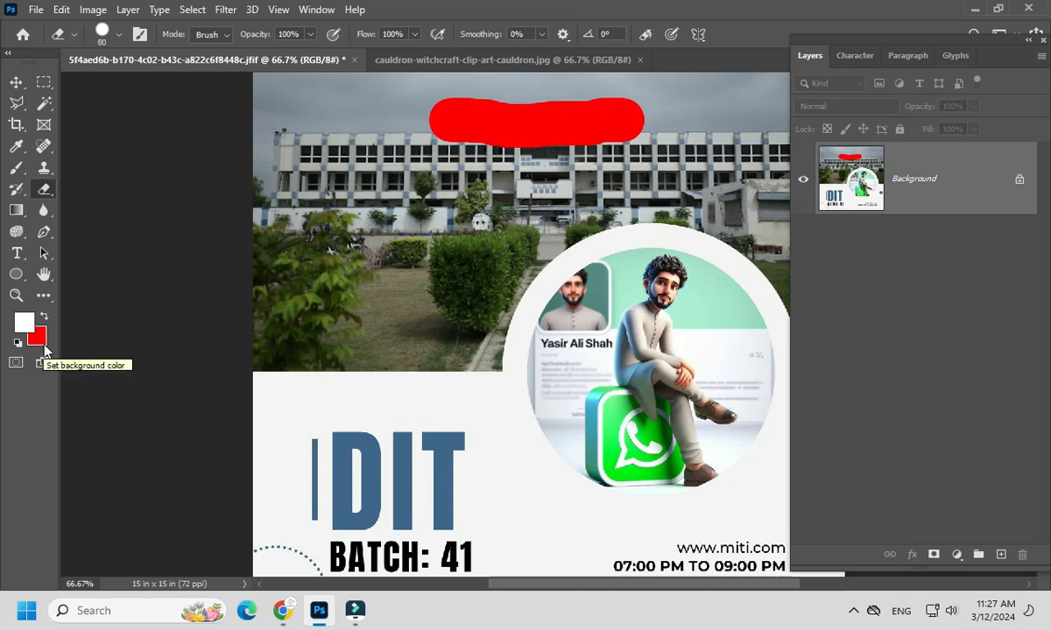
key("ctrl+z")
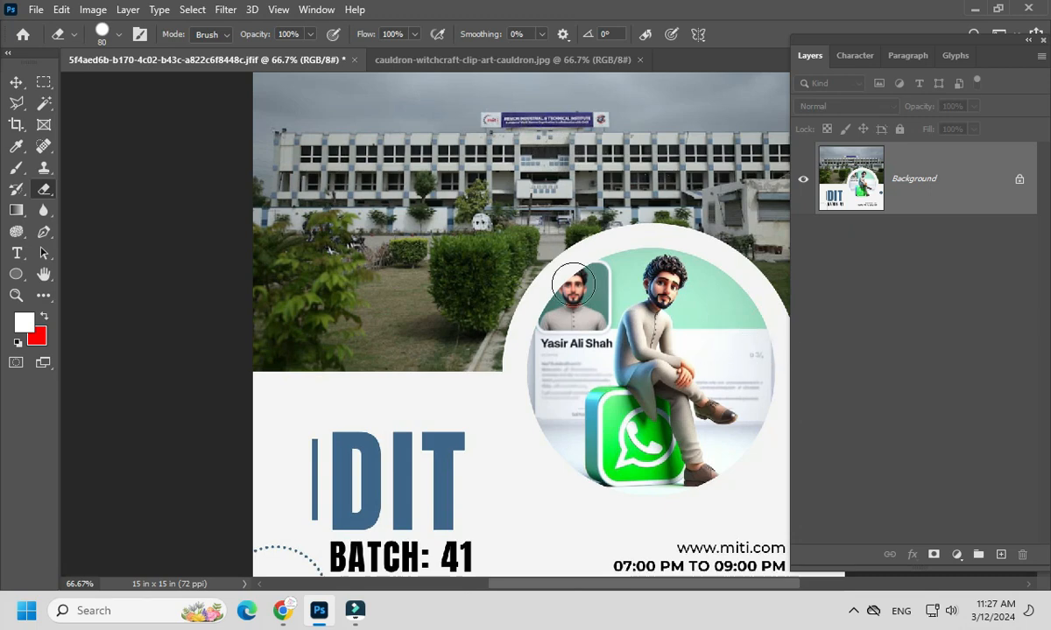
double_click(981, 189)
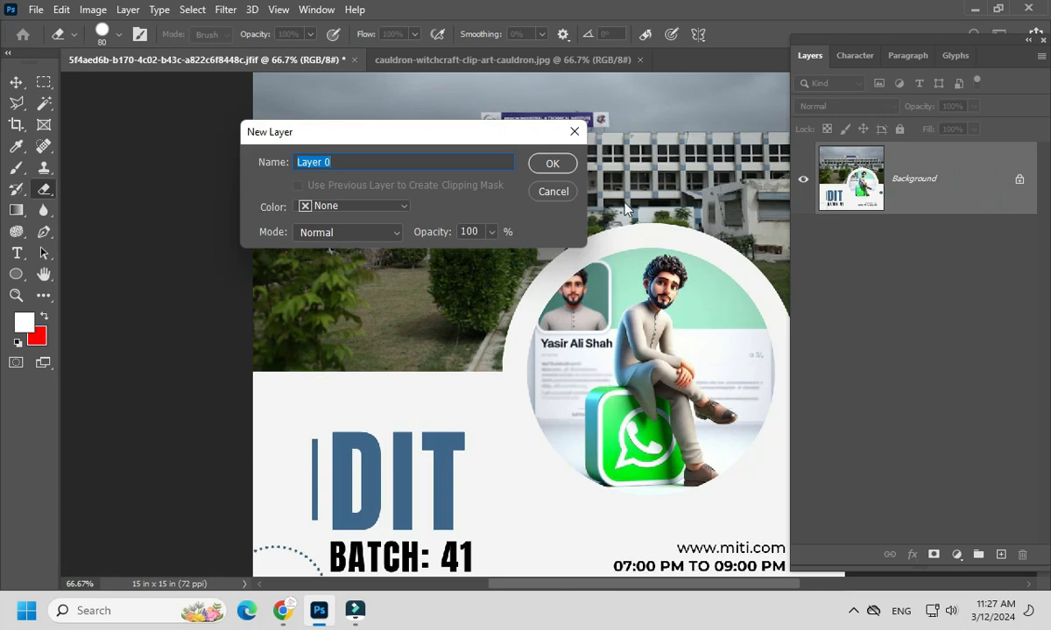
left_click(552, 164)
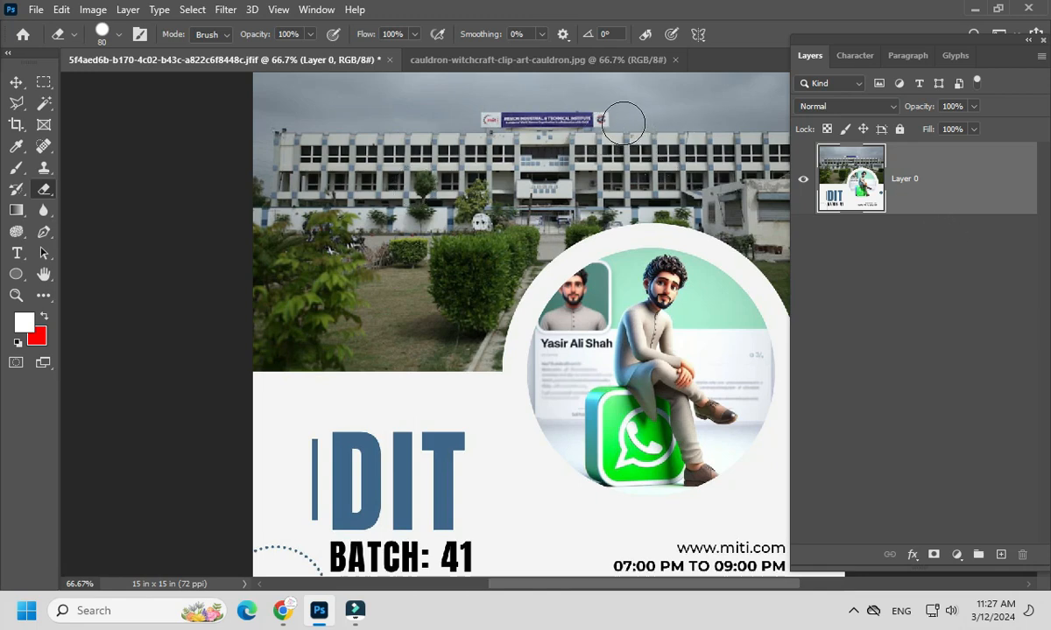
Try the Eraser across the building's sign and along a straight line down to the hedge, and undo both strokes
left_click_drag(581, 117, 584, 117)
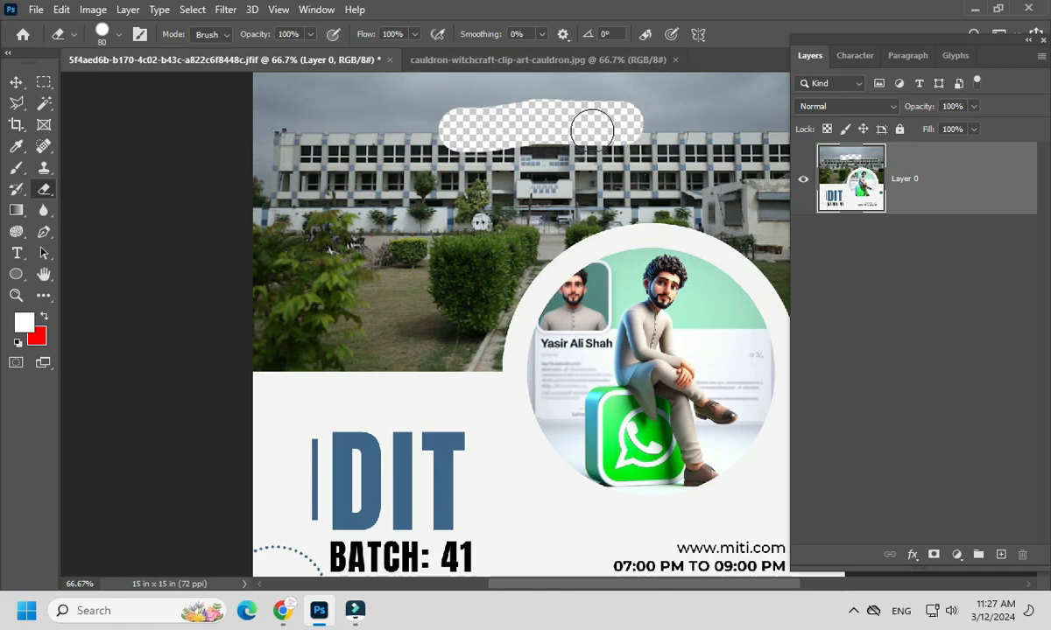
left_click(466, 225, "shift")
left_click(574, 154)
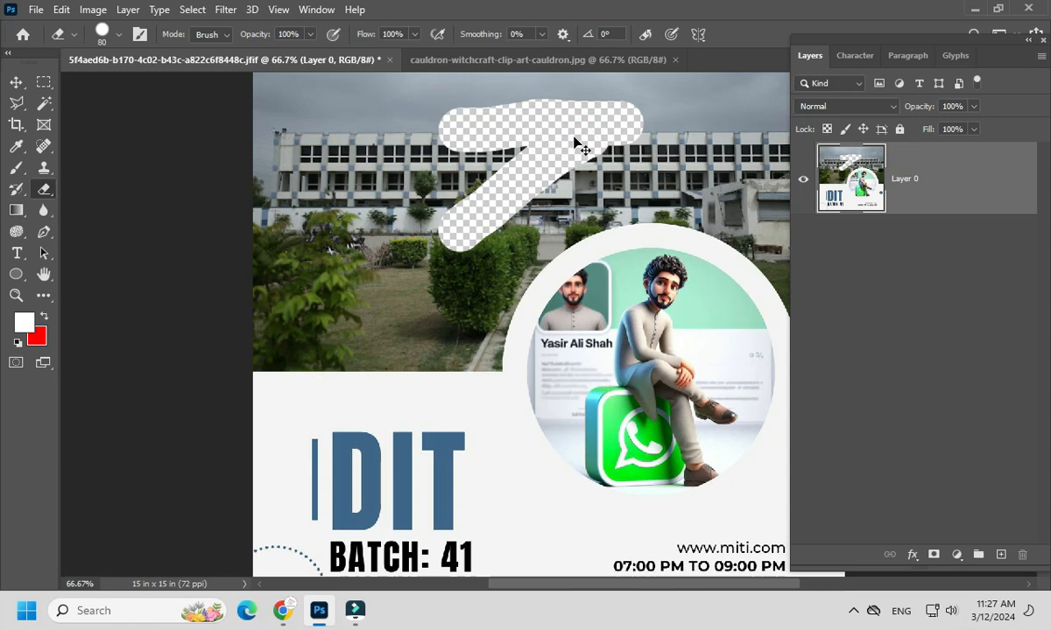
key("ctrl+z")
key("ctrl+z")
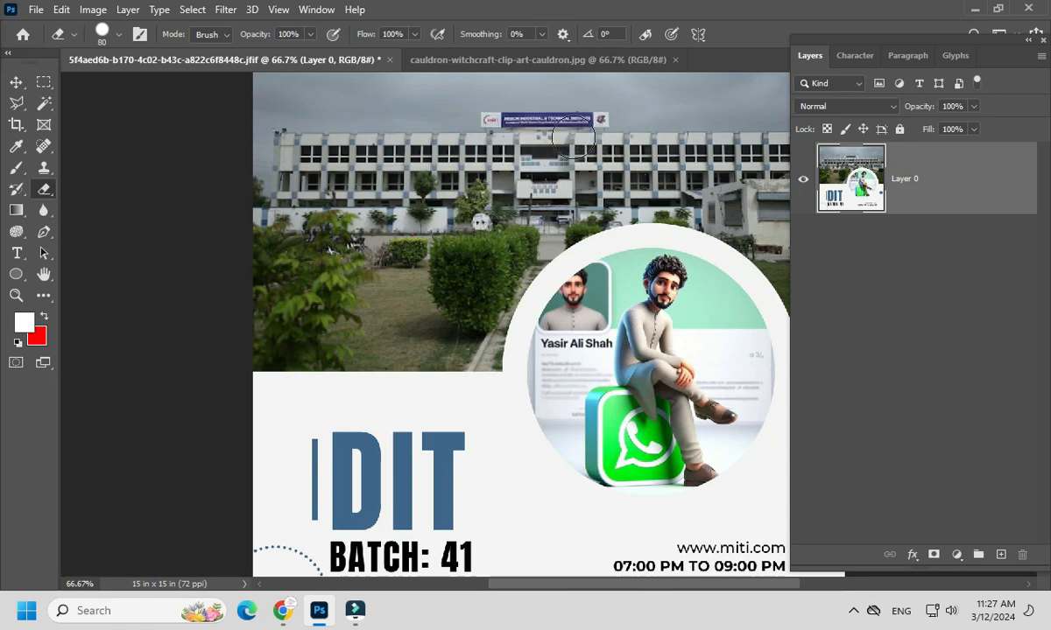
Erase the light background above and beside the DIT lettering with the Background Eraser at size 200 and 50% tolerance
right_click(44, 190)
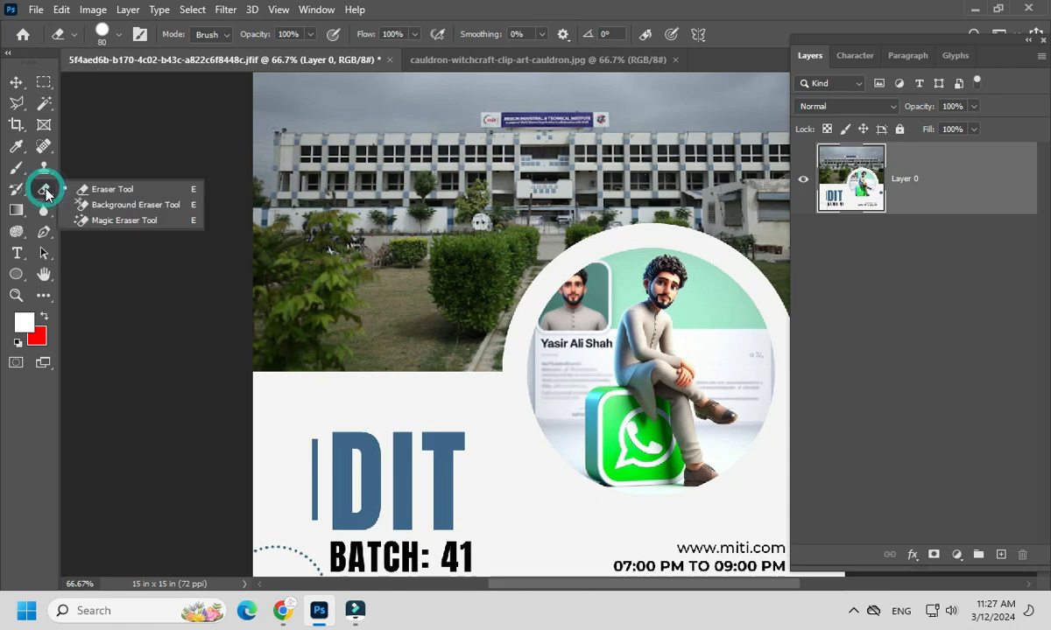
left_click(135, 204)
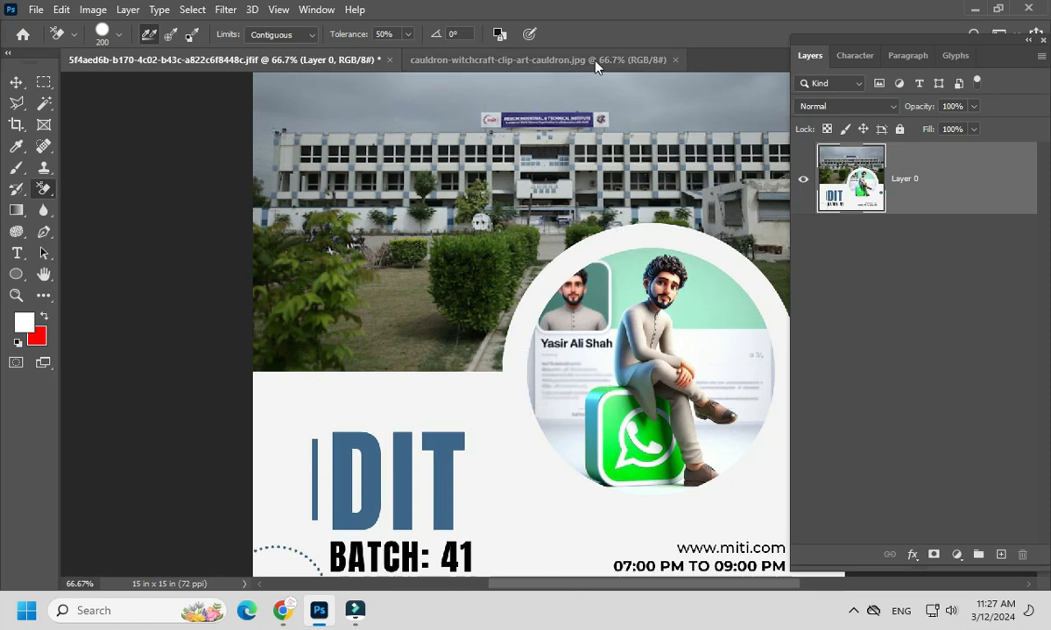
left_click(477, 417)
mouse_move(394, 403)
left_mouse_down()
mouse_move(329, 404)
mouse_move(310, 422)
mouse_move(273, 413)
left_mouse_up()
left_click(271, 380)
left_click(275, 471)
left_click(277, 495)
left_click(295, 533)
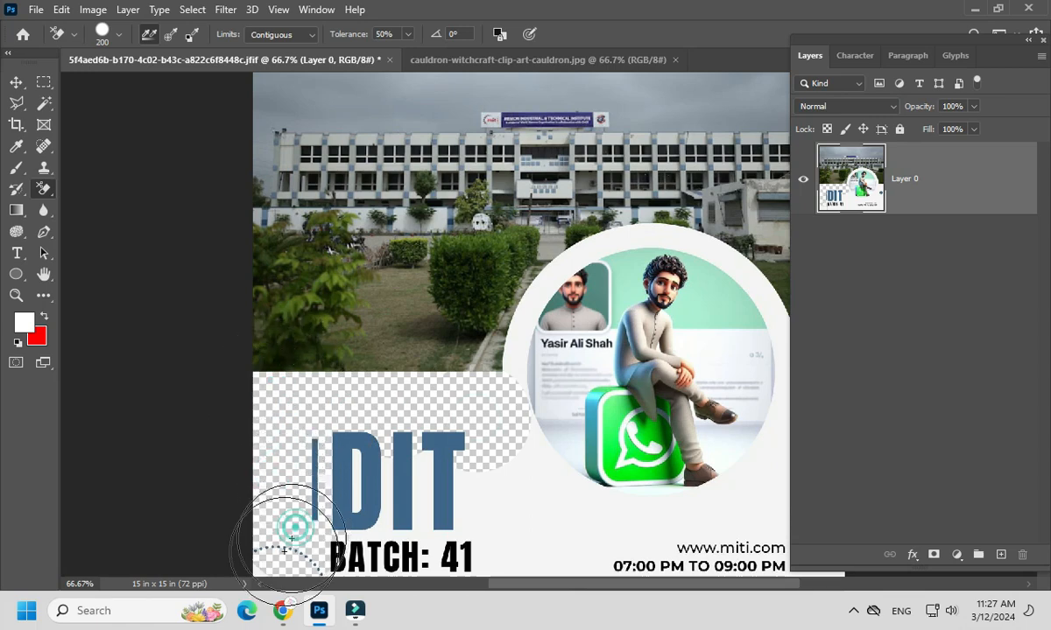
left_click(274, 537)
left_click(260, 569)
Erase the remaining light background inside and around the DIT and BATCH: 41 text, continuing toward the web address
left_click(482, 521)
left_click(420, 486)
left_click(353, 486)
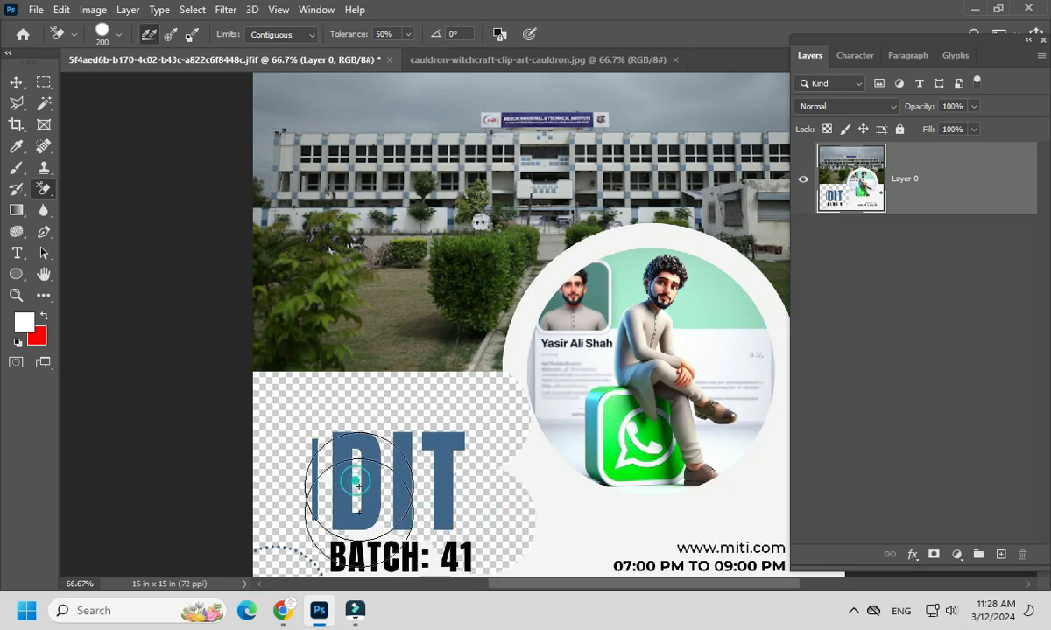
left_click(437, 567)
left_click(408, 532)
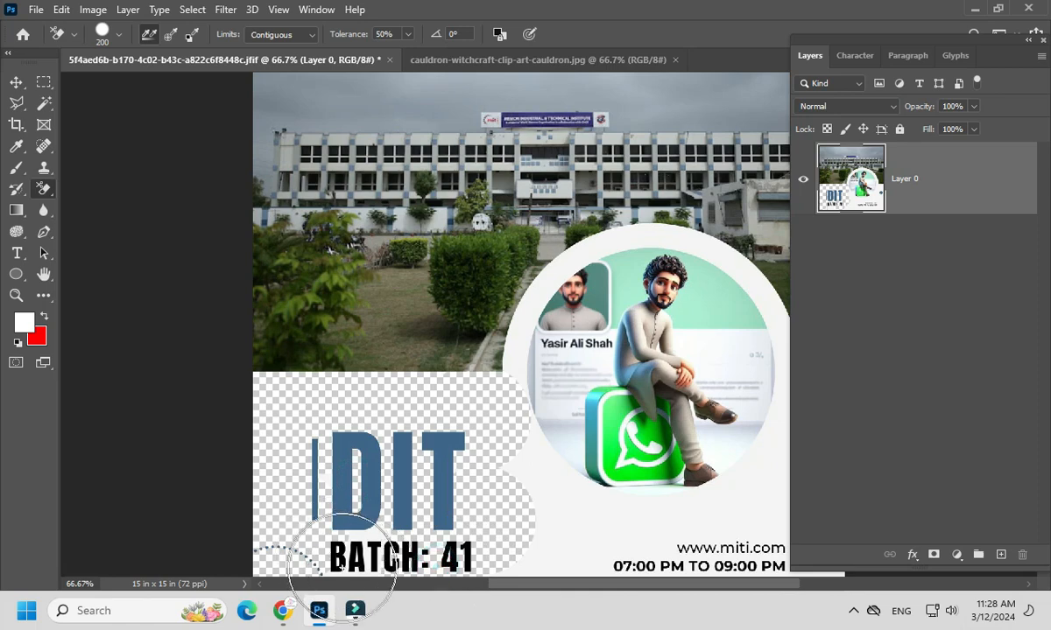
left_click(552, 553)
left_click(623, 538)
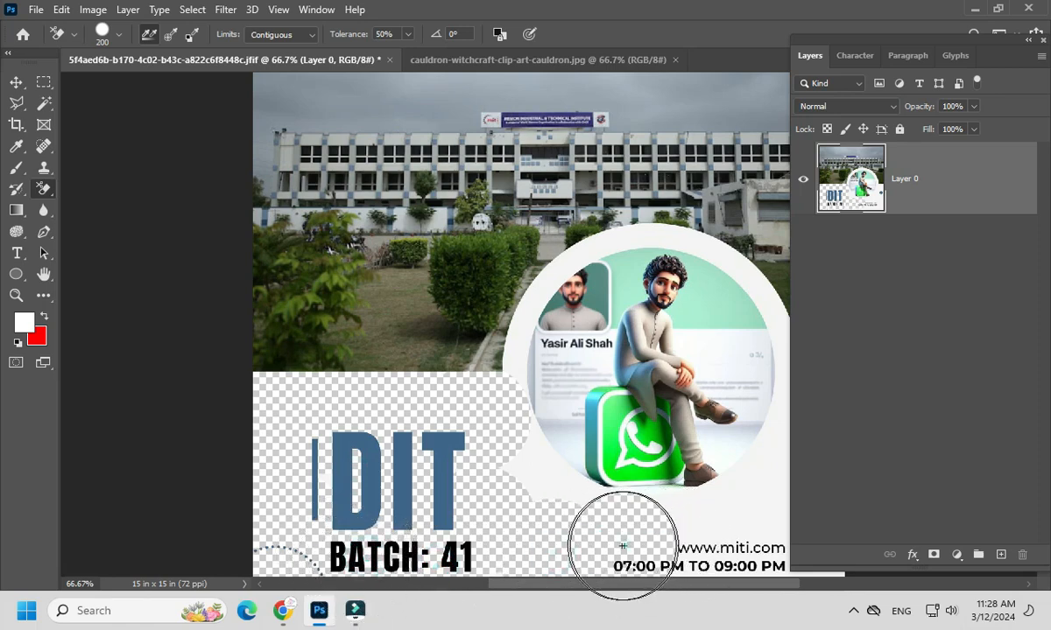
Erase the letter I of DIT, and undo all the Background Eraser strokes
left_click(401, 481)
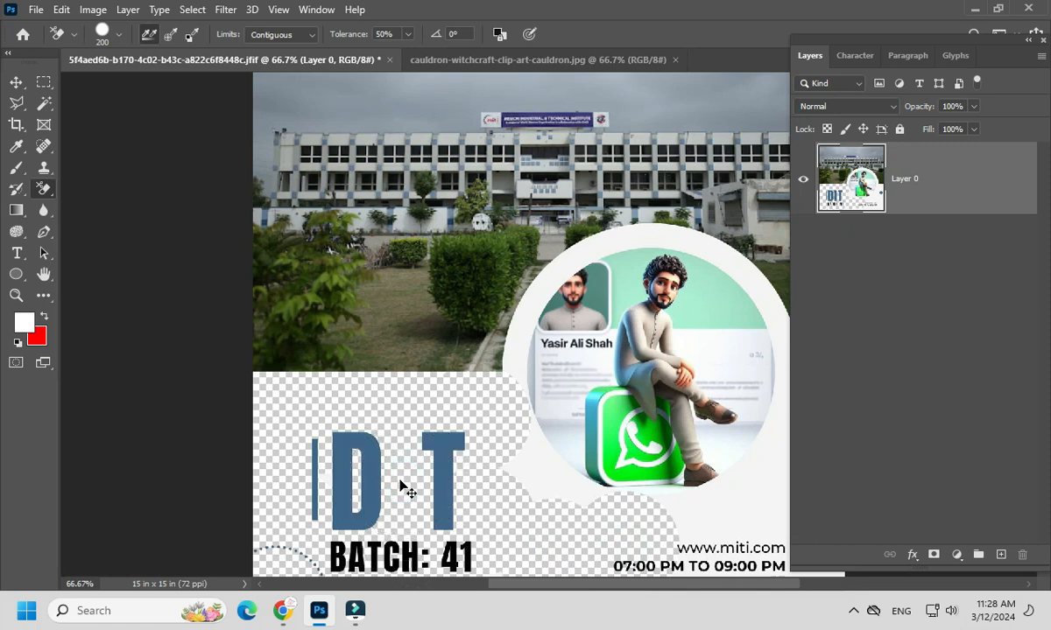
key("ctrl+z")
key("ctrl+z")
key("ctrl+z")
key("ctrl+z")
key("ctrl+z")
key("ctrl+z")
key("ctrl+z")
key("ctrl+z")
key("ctrl+z")
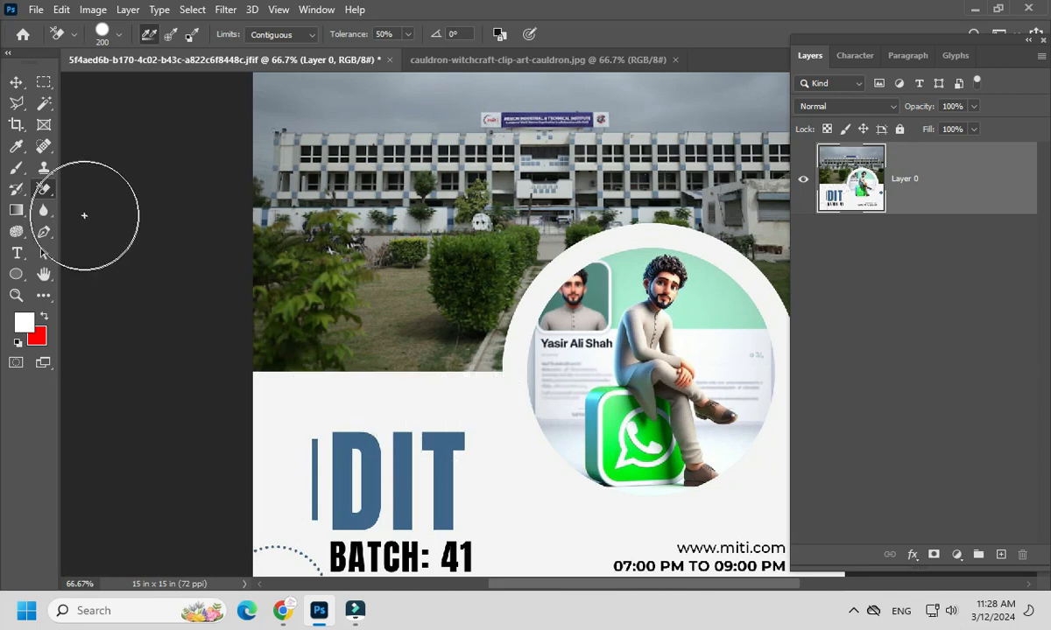
Switch to the Magic Eraser and try it on the sky and the light poster background, undoing each removal
right_click(44, 189)
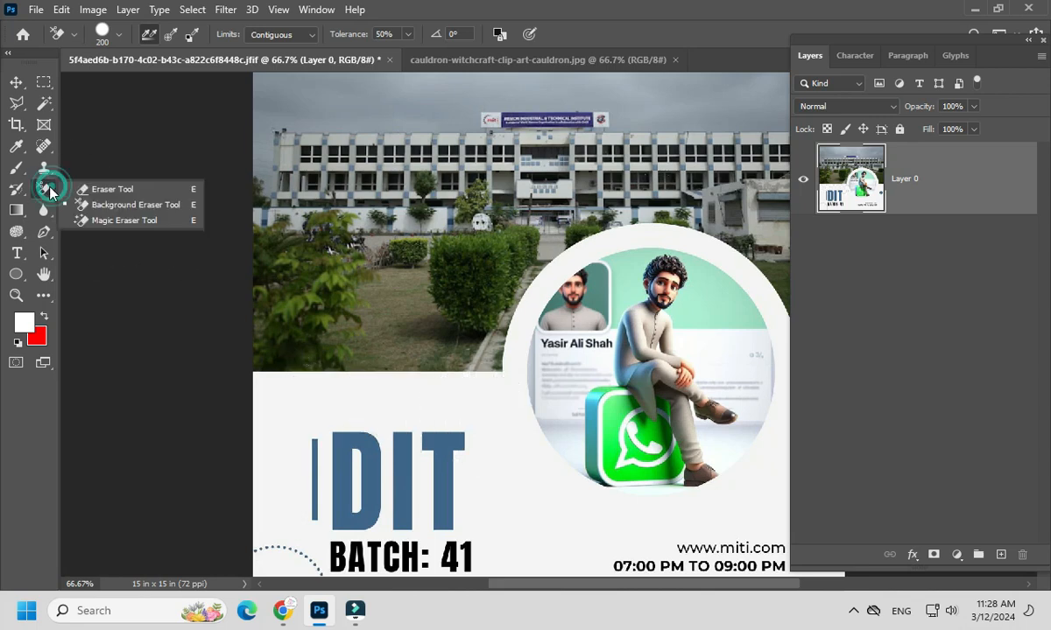
left_click(133, 221)
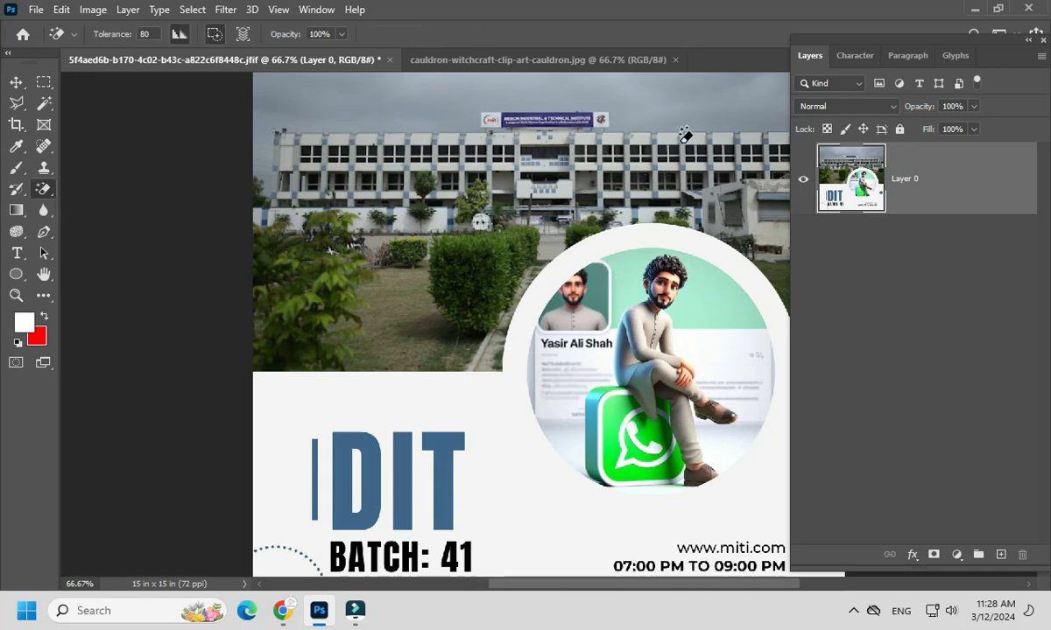
left_click(690, 123)
key("ctrl+z")
left_click(512, 464)
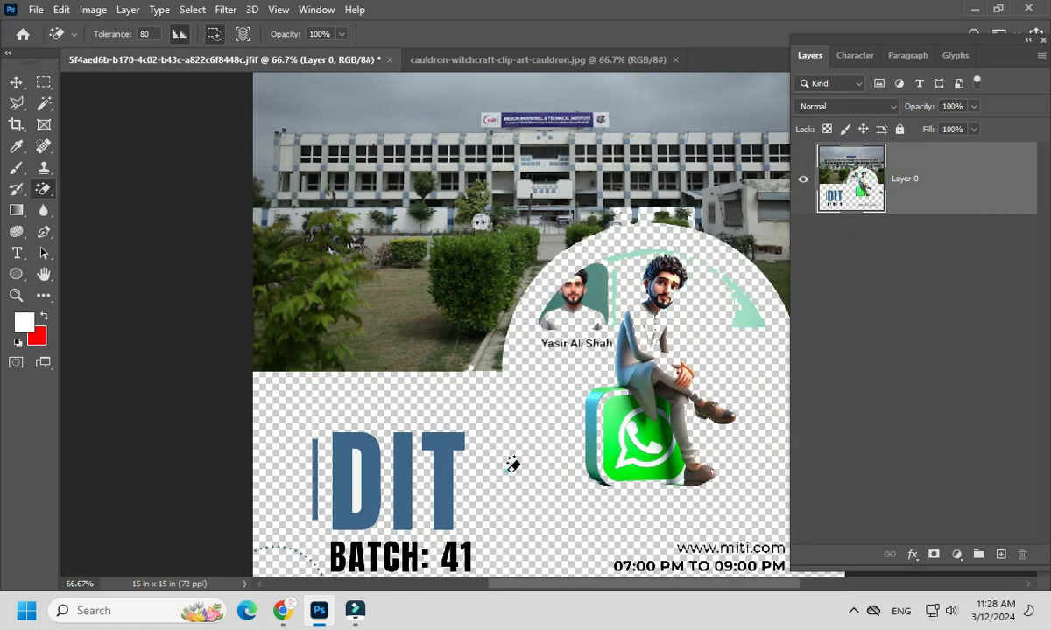
key("ctrl+z")
Erase the green area on the WhatsApp icon with the Magic Eraser at tolerance 80
left_click(595, 408)
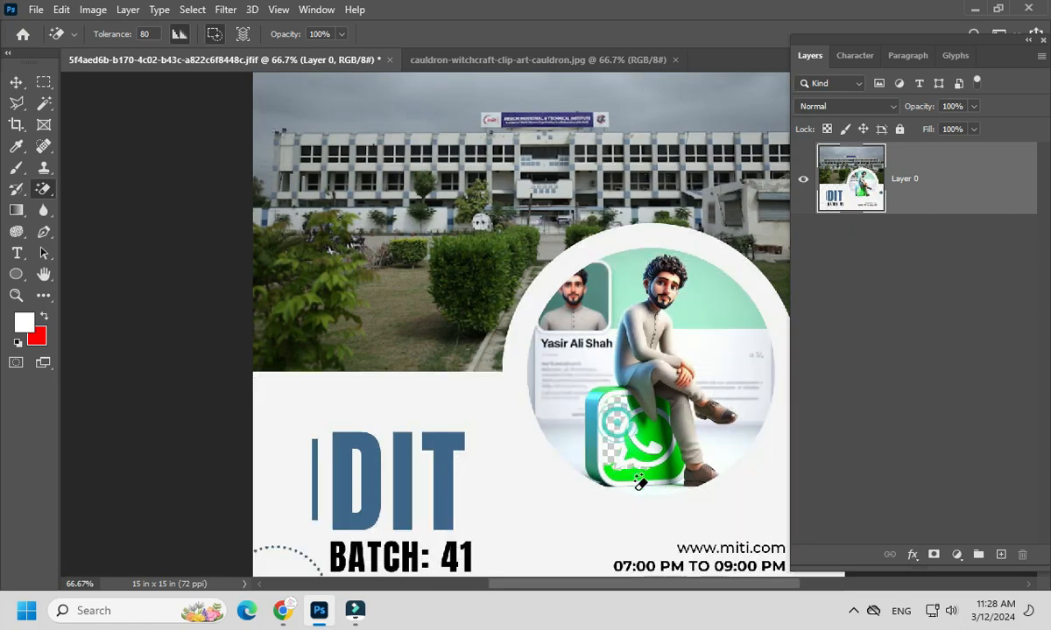
Undo the WhatsApp icon erasure, and try the Magic Eraser on the light poster background, undoing that removal too
key("ctrl+z")
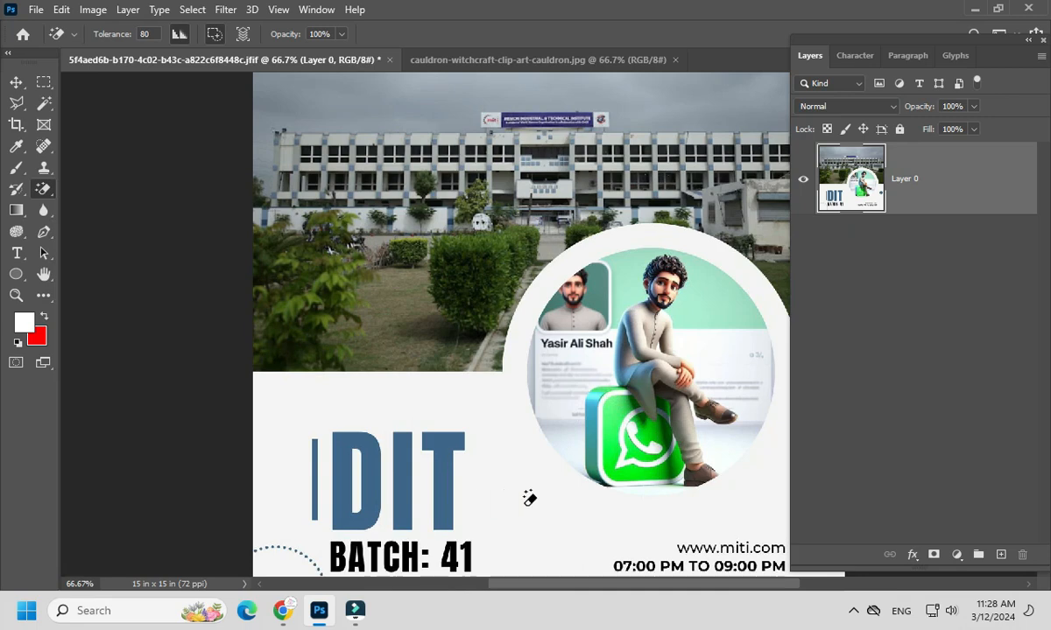
left_click(523, 503)
key("ctrl+z")
Set the Magic Eraser tolerance to 40, try it on the light background near the web address, and undo the removal
left_click(151, 34)
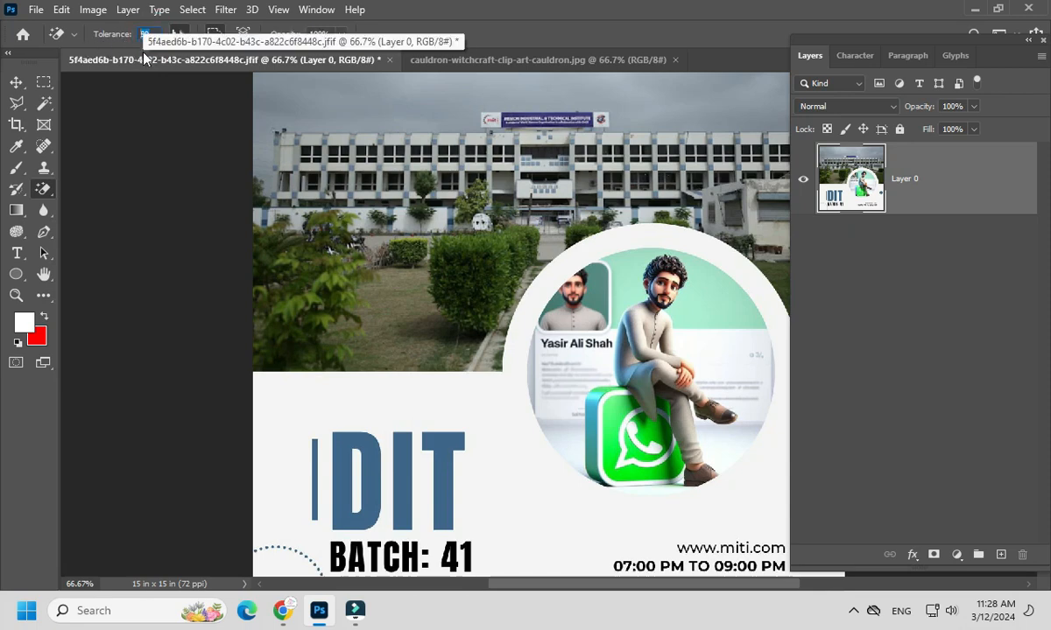
type("40")
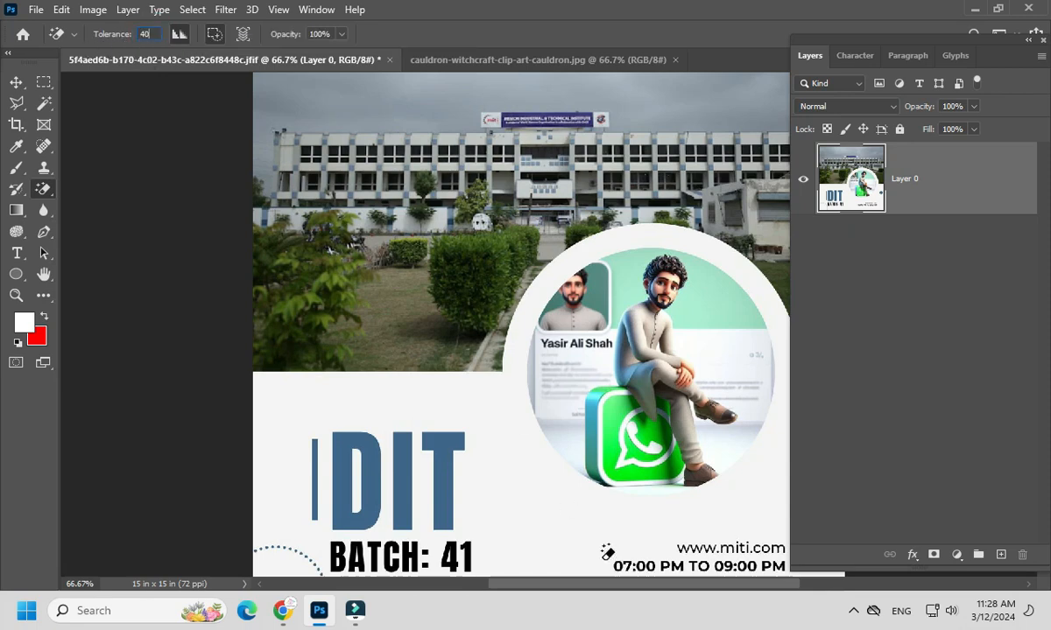
left_click(576, 524)
key("ctrl+z")
Set the Magic Eraser tolerance to 10, erase the light poster background, and undo the erasure
left_click(141, 33)
type("10")
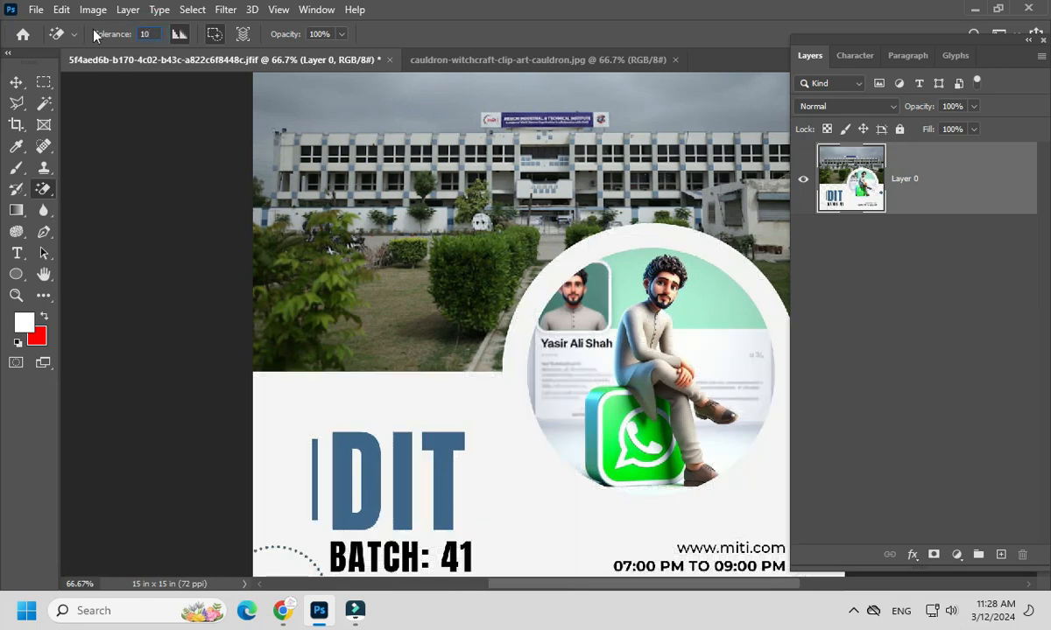
left_click(514, 545)
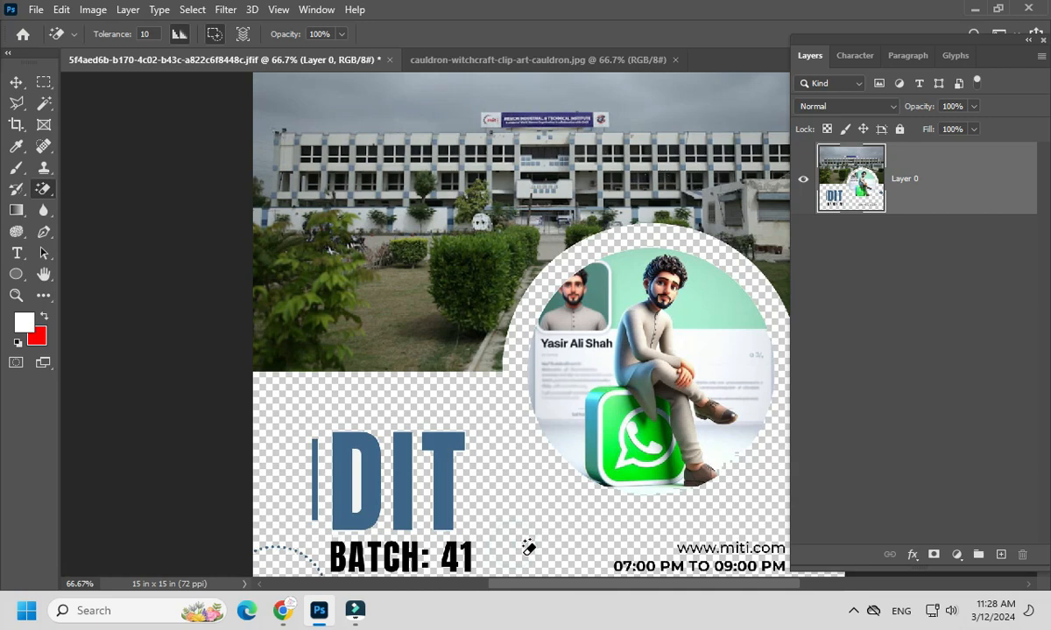
key("ctrl+z")
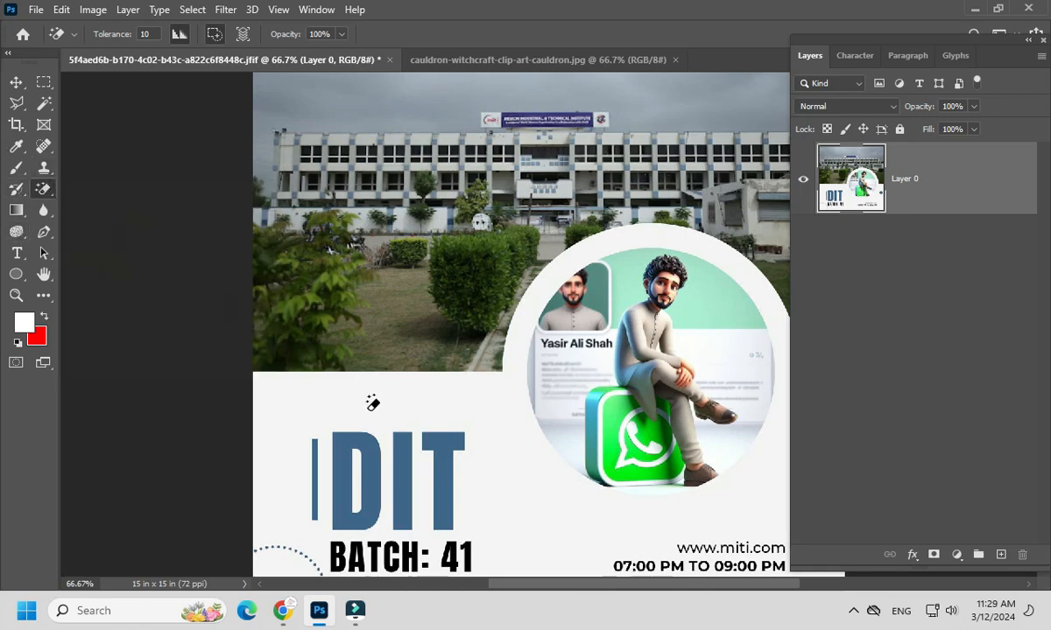
Switch to the Blur tool and open the candlelit library image whose file name starts with 274820472 from the Desktop
left_click(43, 210)
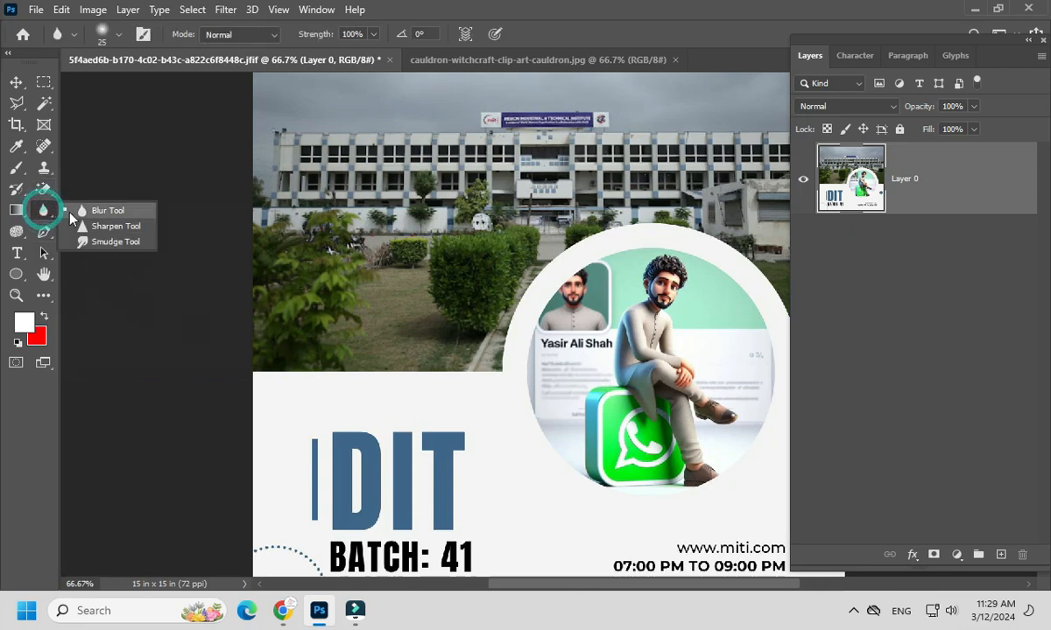
left_click(103, 213)
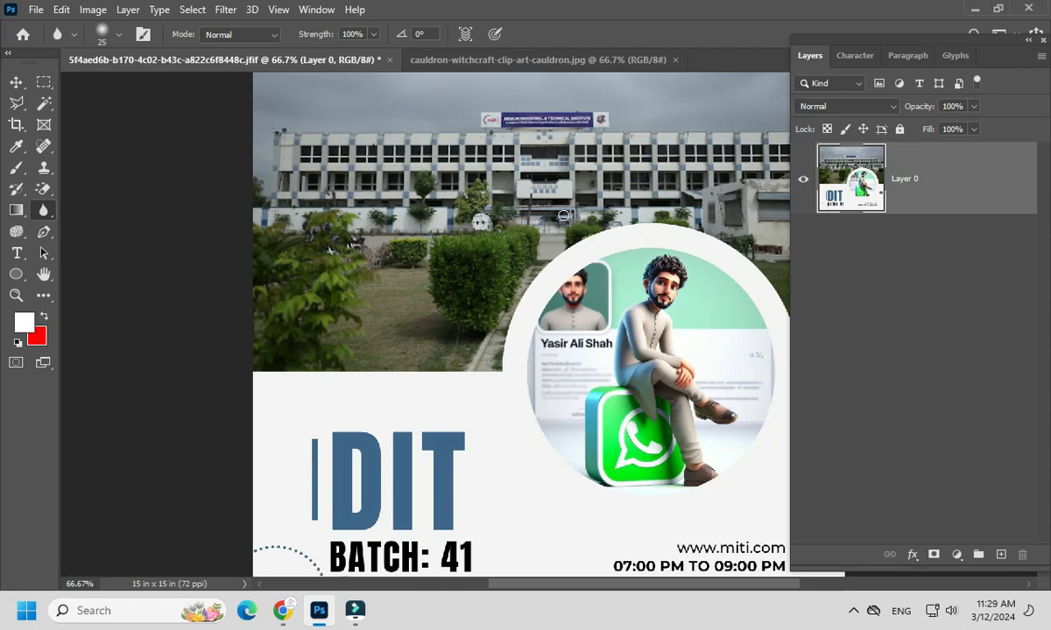
key("ctrl+o")
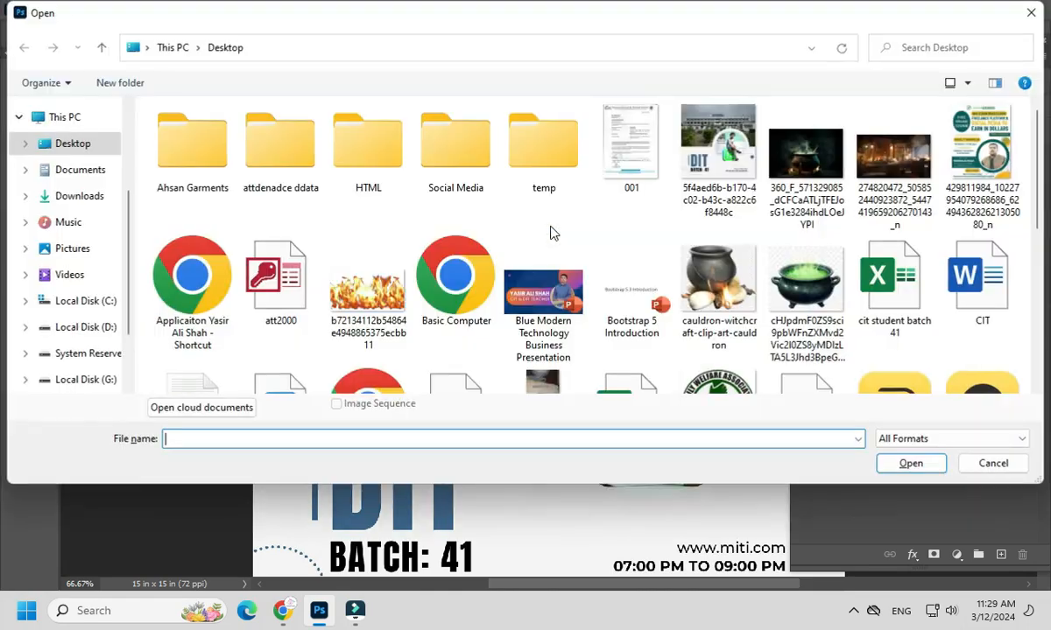
scroll(647, 218, "down", 5)
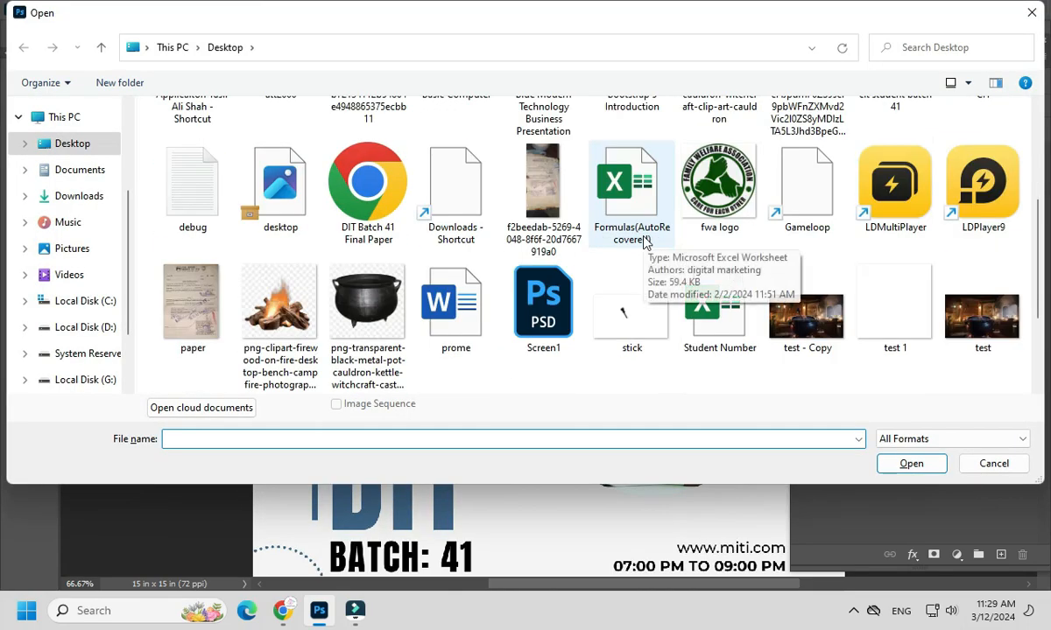
scroll(682, 337, "up", 3)
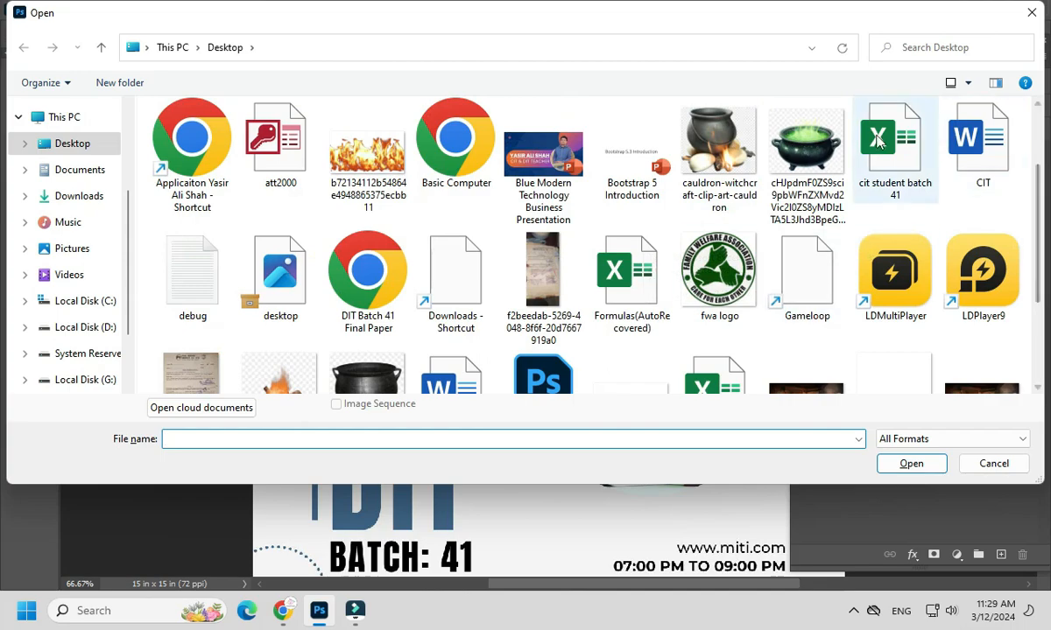
scroll(893, 232, "up", 2)
scroll(895, 185, "down", 3)
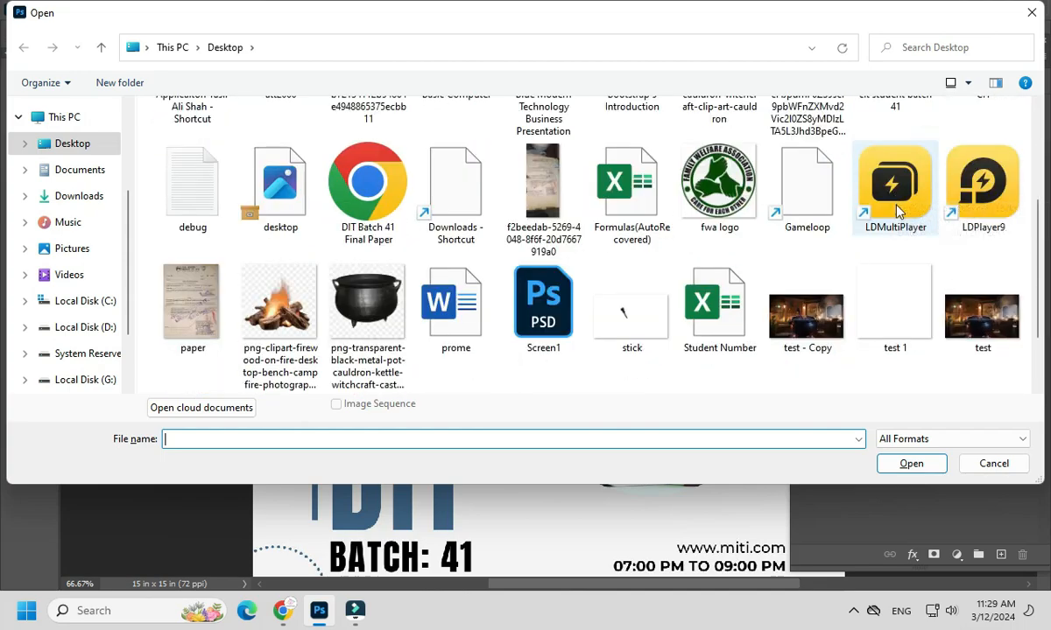
scroll(543, 263, "up", 3)
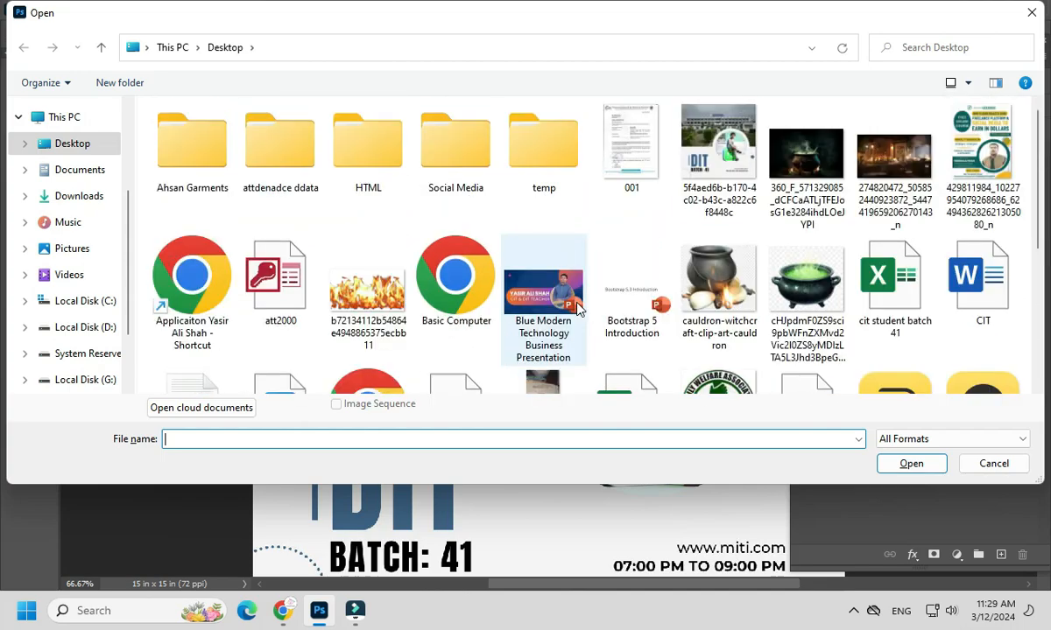
key("Escape")
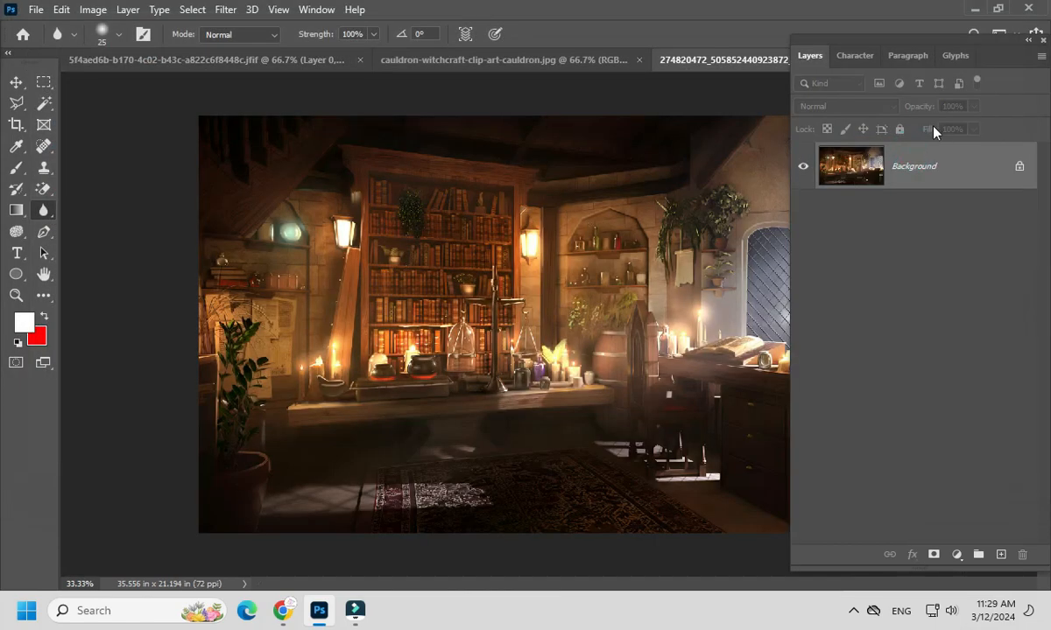
Blur the potted plant's leaves and the old papers on the wall behind it with the Blur tool, using brush size 80
key("ctrl+plus")
key("ctrl+plus")
key("ctrl+plus")
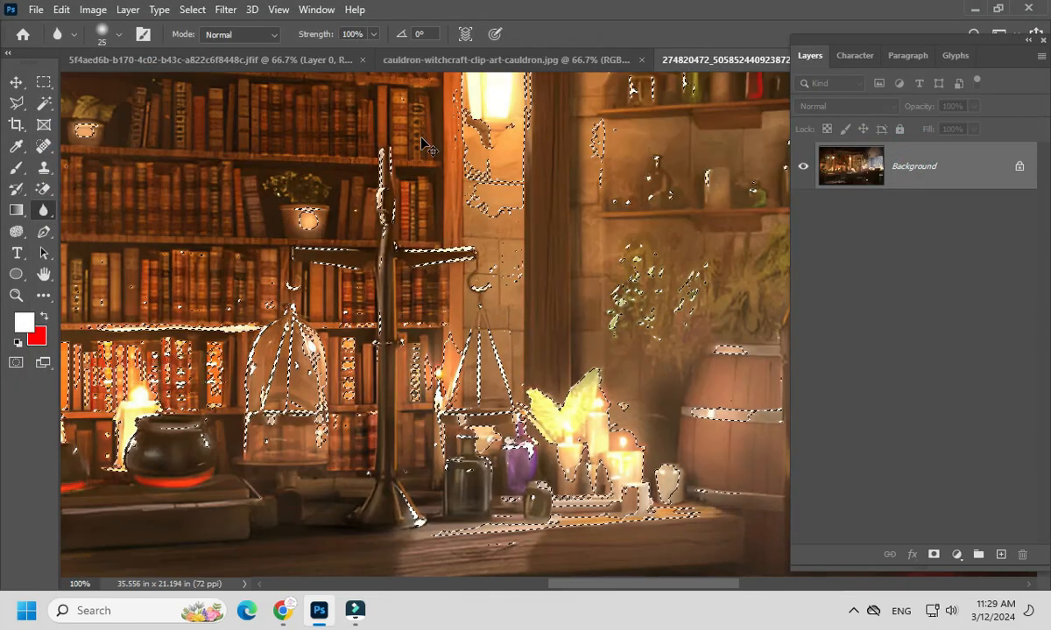
key("ctrl+plus")
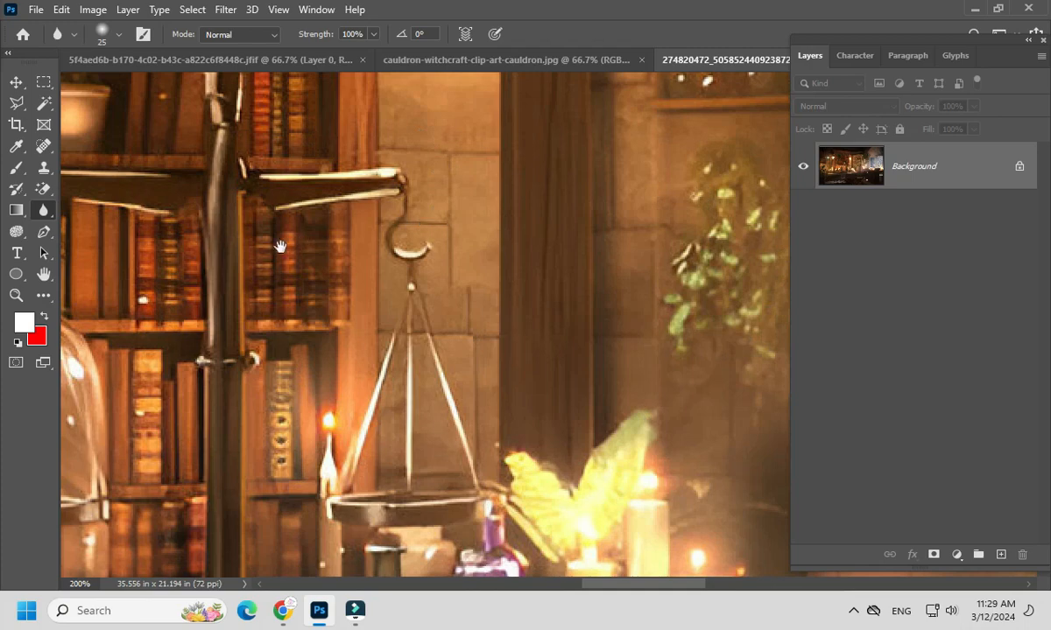
left_click_drag(263, 230, 447, 390)
left_click_drag(359, 294, 577, 438)
left_click_drag(368, 370, 661, 441)
left_click_drag(321, 431, 977, 326)
left_click_drag(377, 417, 540, 177)
left_click_drag(501, 397, 662, 164)
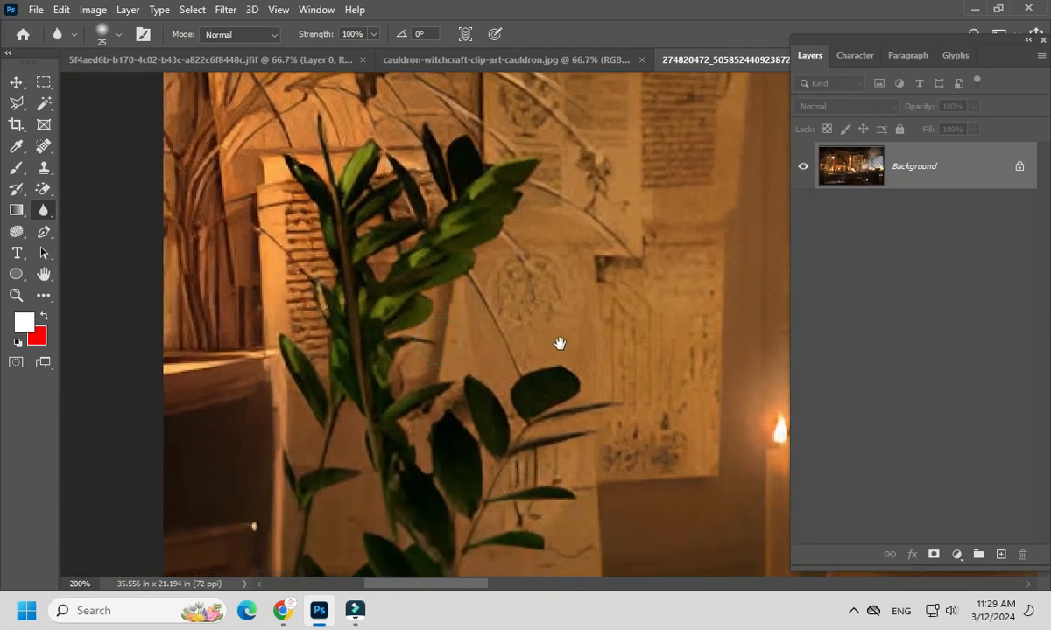
left_click_drag(558, 344, 535, 310)
key("z")
left_click(429, 336, "alt")
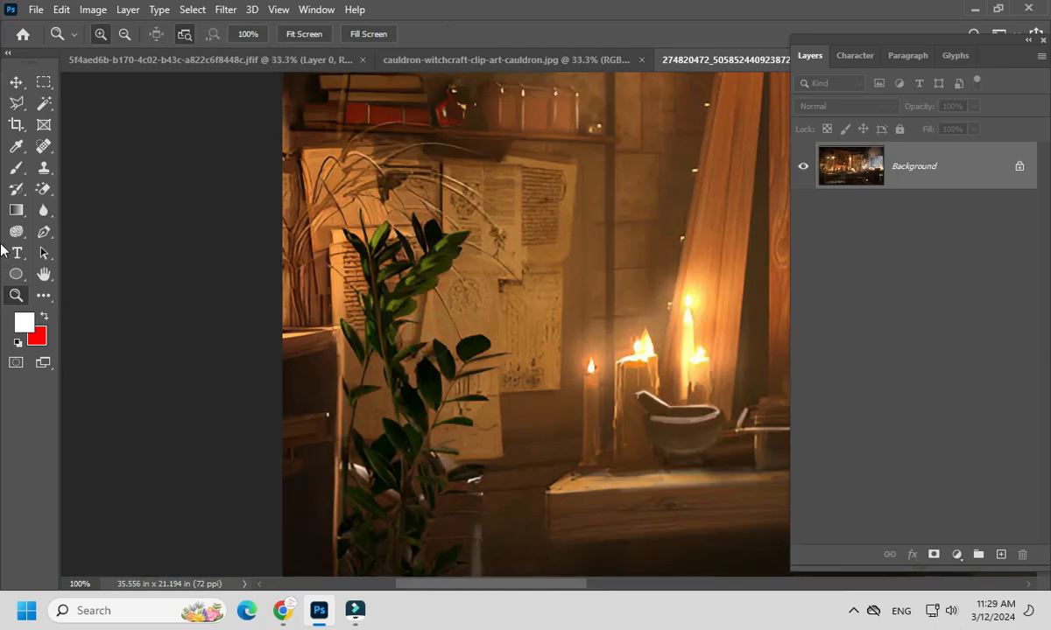
left_click(49, 219)
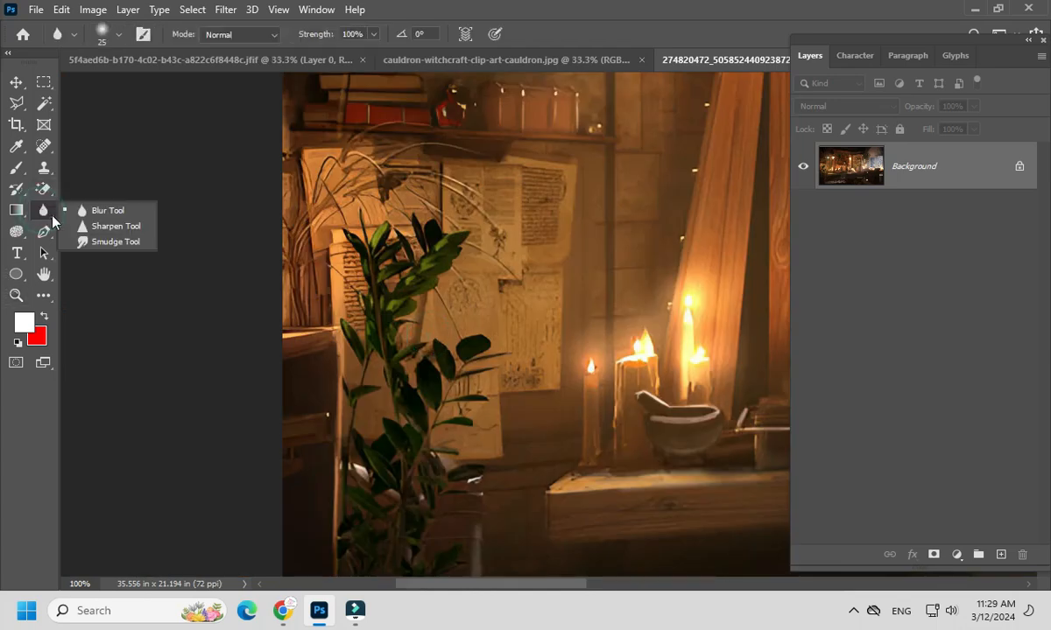
left_click(101, 212)
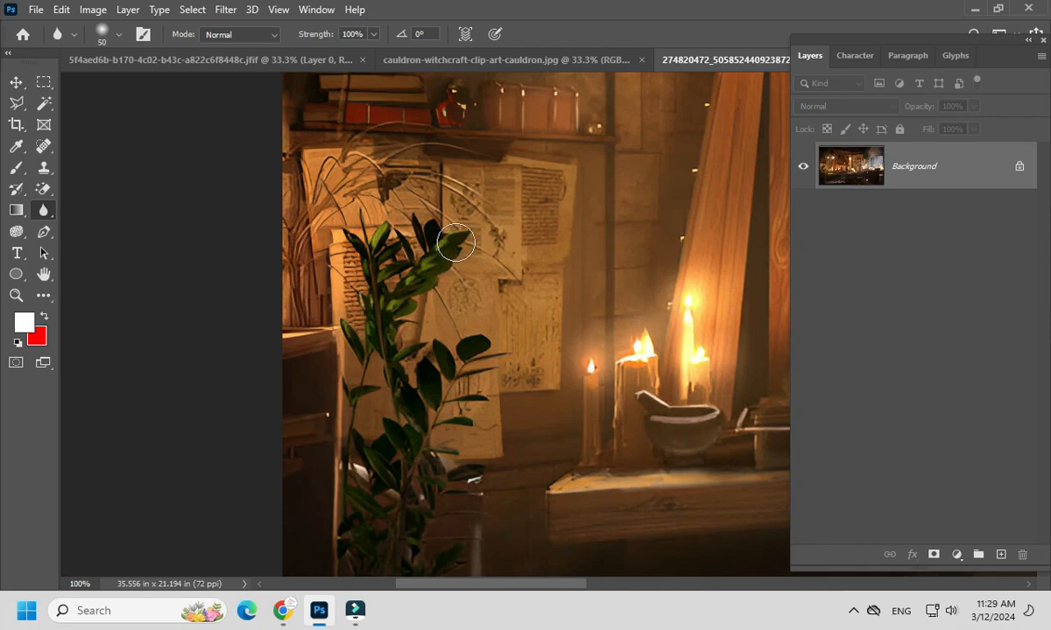
mouse_move(456, 238)
left_mouse_down()
mouse_move(402, 203)
mouse_move(364, 281)
mouse_move(367, 259)
mouse_move(377, 302)
mouse_move(350, 342)
mouse_move(341, 232)
mouse_move(378, 319)
mouse_move(377, 219)
mouse_move(464, 205)
mouse_move(444, 226)
mouse_move(427, 222)
mouse_move(392, 343)
mouse_move(359, 382)
mouse_move(349, 530)
mouse_move(389, 420)
mouse_move(455, 332)
mouse_move(387, 457)
mouse_move(480, 286)
mouse_move(425, 442)
mouse_move(418, 391)
mouse_move(367, 570)
mouse_move(470, 345)
mouse_move(419, 376)
mouse_move(441, 206)
left_mouse_up()
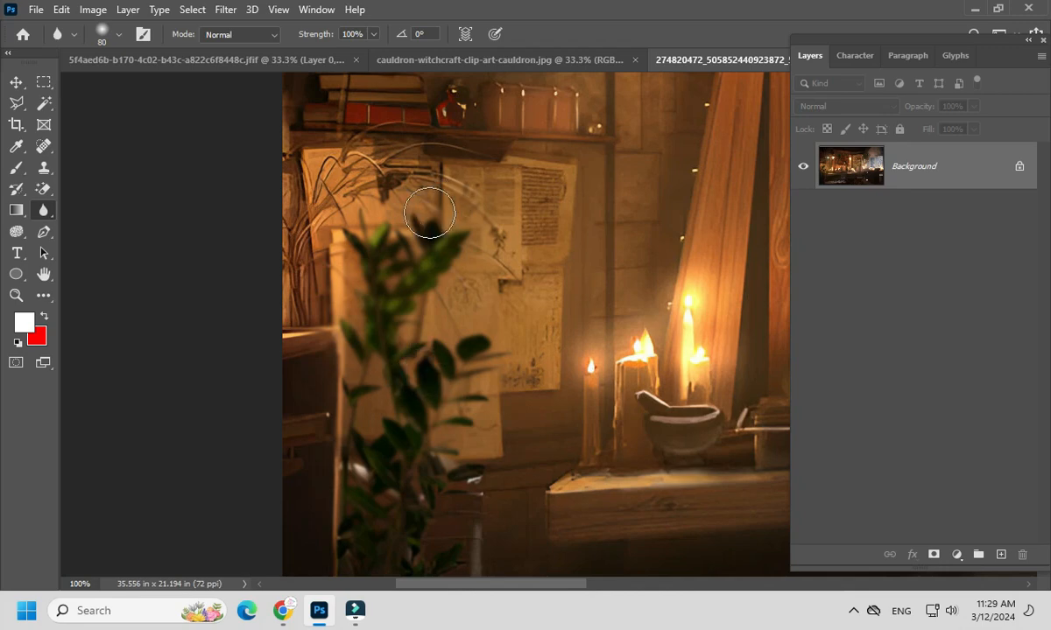
mouse_move(558, 166)
left_mouse_down()
mouse_move(539, 246)
mouse_move(523, 235)
mouse_move(523, 197)
mouse_move(489, 252)
mouse_move(439, 188)
mouse_move(533, 215)
mouse_move(516, 308)
left_mouse_up()
mouse_move(476, 159)
left_mouse_down()
mouse_move(364, 181)
mouse_move(397, 84)
mouse_move(375, 147)
mouse_move(284, 226)
mouse_move(425, 210)
mouse_move(285, 219)
mouse_move(319, 154)
left_mouse_up()
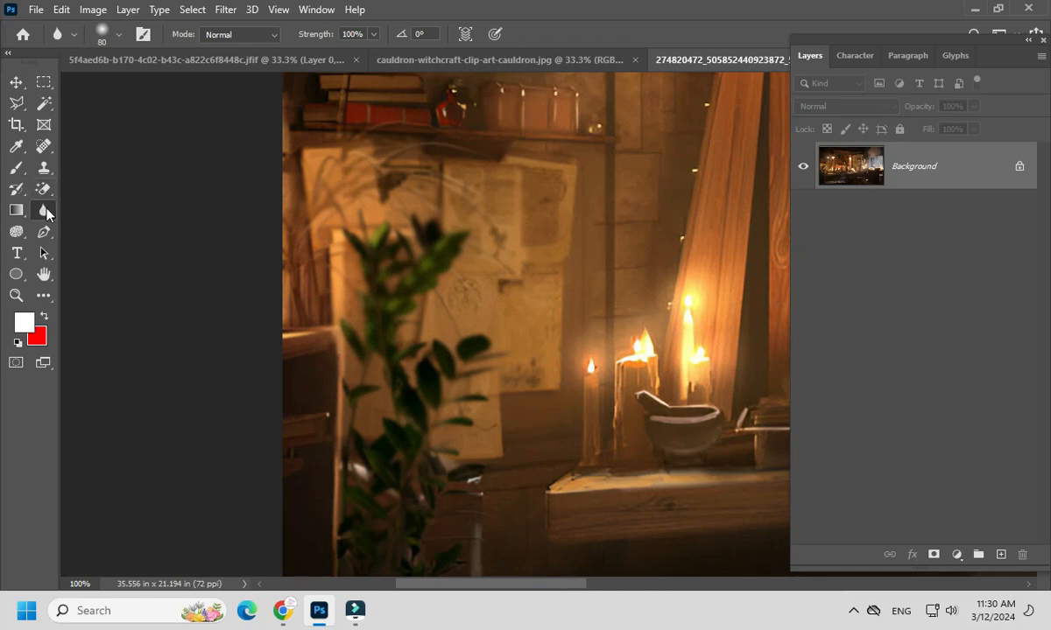
Sharpen the candle flames and the mortar bowl with the Sharpen tool, enlarging the brush to 125
left_click(47, 213)
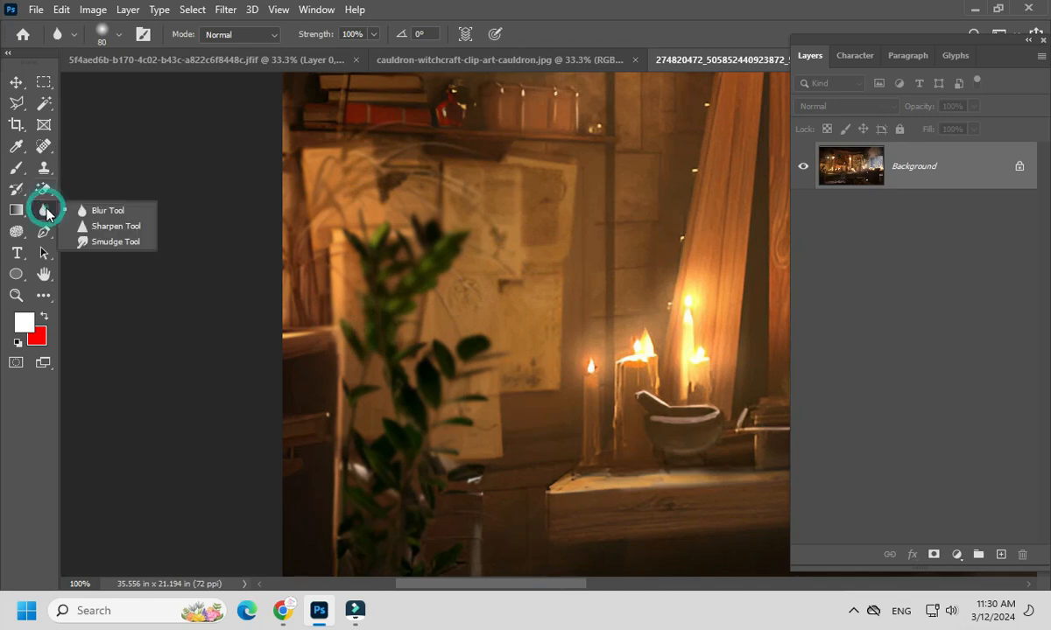
left_click(116, 227)
mouse_move(677, 283)
left_mouse_down()
mouse_move(599, 305)
mouse_move(576, 328)
left_mouse_up()
key("bracketright")
key("bracketright")
key("bracketright")
key("bracketright")
key("bracketright")
key("bracketright")
mouse_move(602, 384)
left_mouse_down()
mouse_move(515, 414)
mouse_move(549, 398)
mouse_move(549, 363)
mouse_move(566, 340)
mouse_move(600, 395)
mouse_move(599, 302)
mouse_move(600, 445)
mouse_move(580, 313)
mouse_move(598, 427)
mouse_move(590, 304)
mouse_move(558, 424)
mouse_move(534, 372)
mouse_move(446, 442)
mouse_move(474, 436)
mouse_move(519, 376)
mouse_move(468, 451)
mouse_move(478, 428)
mouse_move(579, 370)
mouse_move(565, 393)
mouse_move(601, 377)
mouse_move(608, 469)
left_mouse_up()
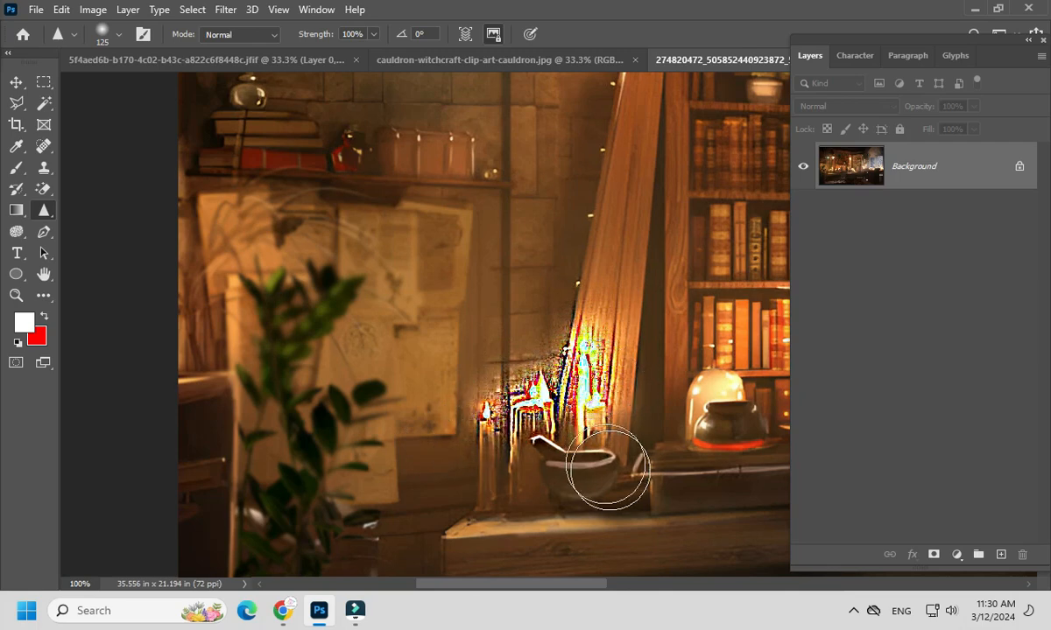
Undo all the sharpening strokes on the candles
key("ctrl+z")
key("ctrl+z")
key("ctrl+z")
key("ctrl+z")
key("ctrl+z")
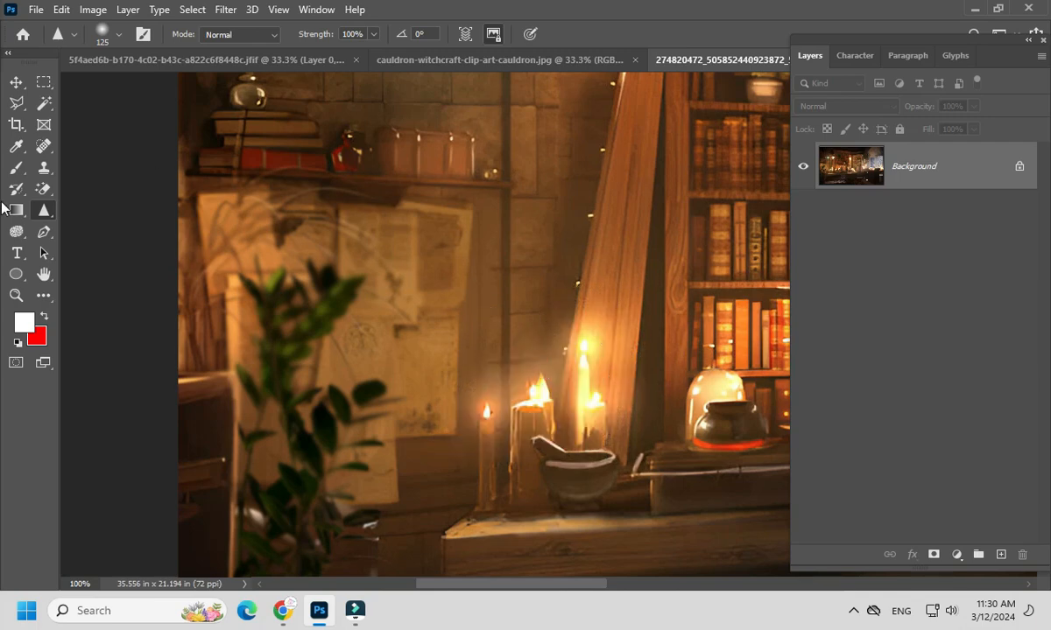
Smudge the flame of the tallest candle with the Smudge tool at 100% strength and brush size 25
right_click(45, 211)
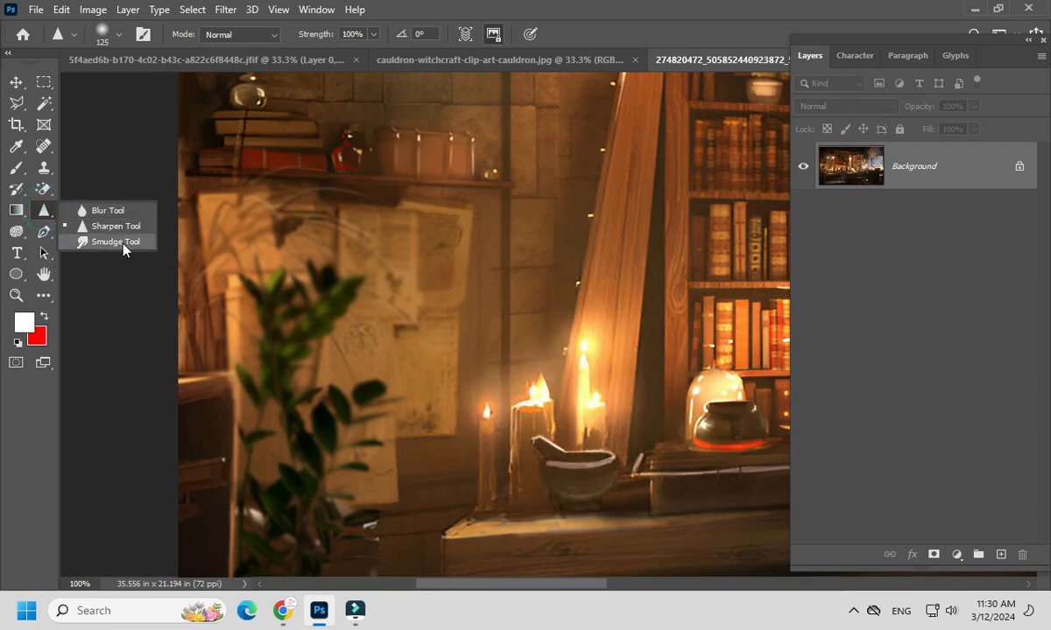
left_click(124, 249)
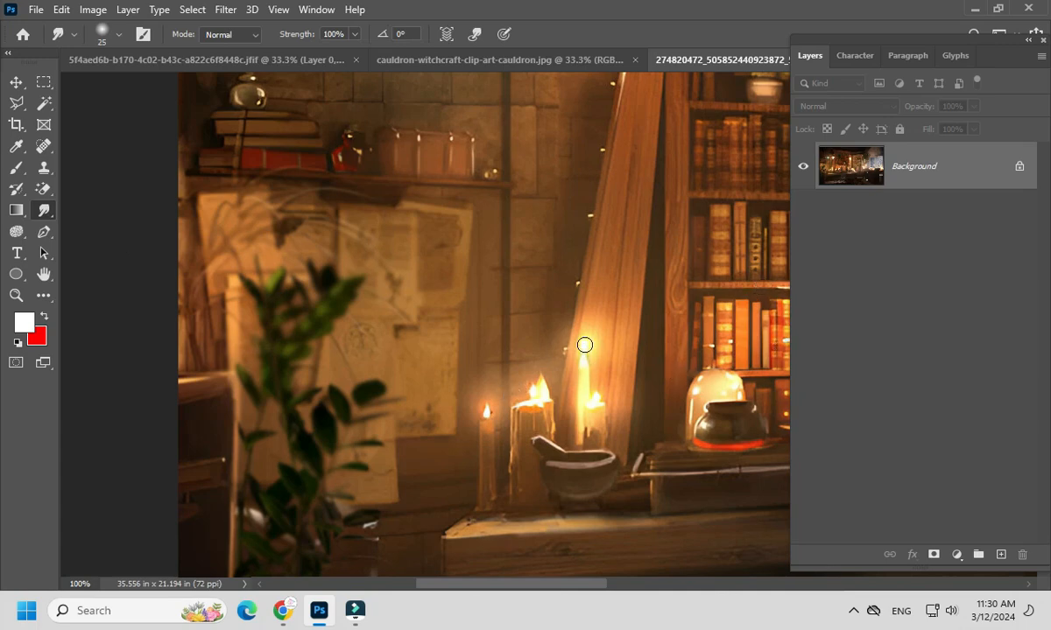
left_click_drag(583, 331, 596, 380)
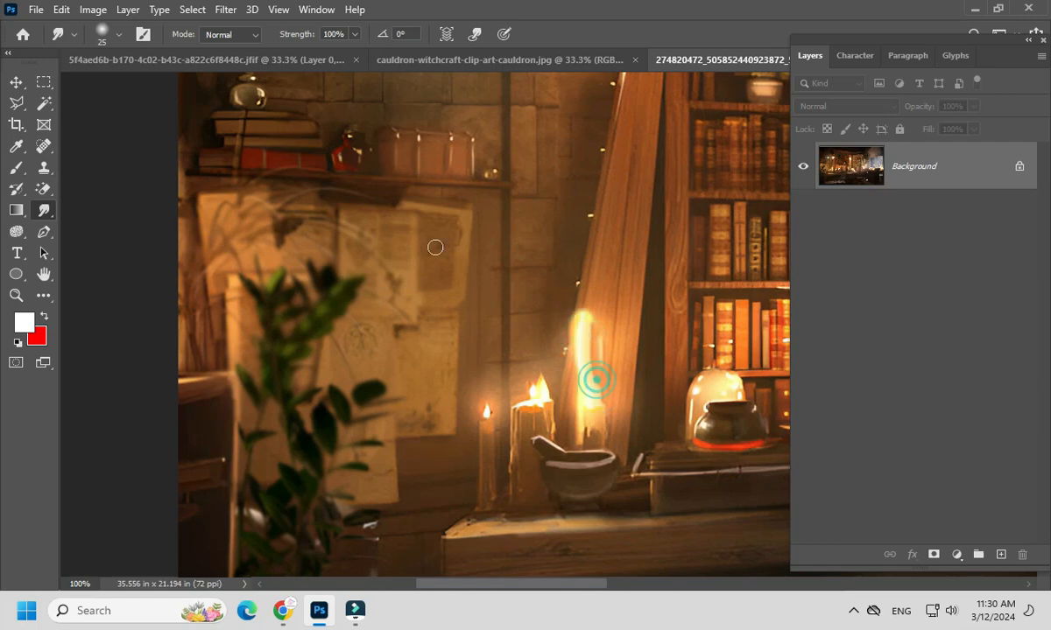
Set the smudge strength to 29% and the brush size to 45, and smudge the plant's outermost leaf upward
left_click_drag(354, 33, 320, 56)
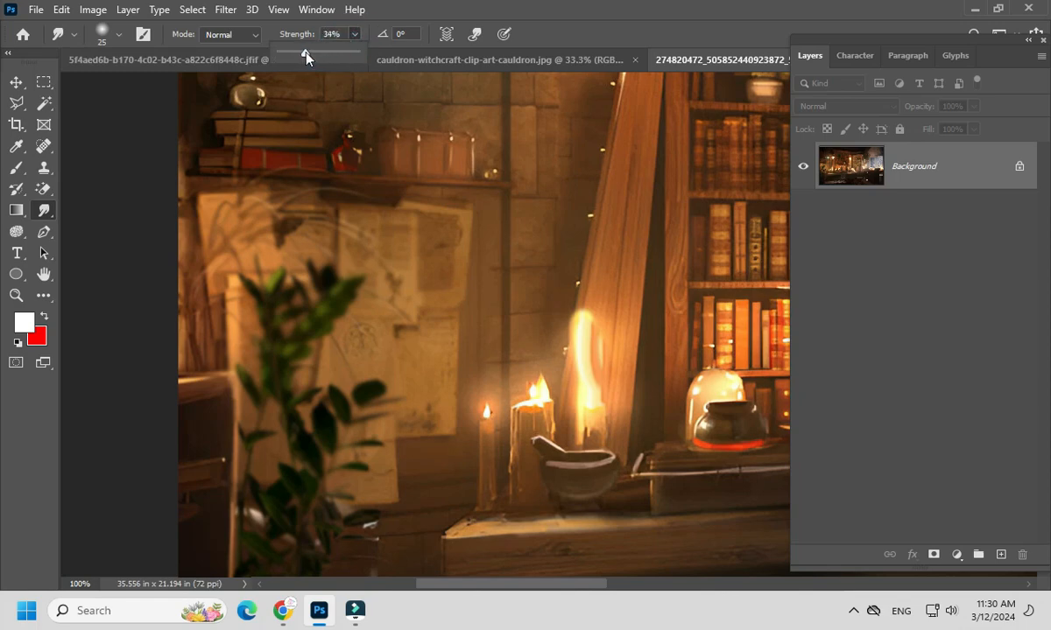
left_click_drag(306, 55, 301, 56)
key("bracketright")
mouse_move(372, 386)
left_mouse_down()
mouse_move(358, 397)
mouse_move(385, 293)
mouse_move(402, 287)
mouse_move(390, 281)
mouse_move(384, 307)
left_mouse_up()
left_click_drag(371, 382, 386, 302)
Smudge the flames of the two shorter candles upward to make them taller
left_click_drag(541, 394, 543, 324)
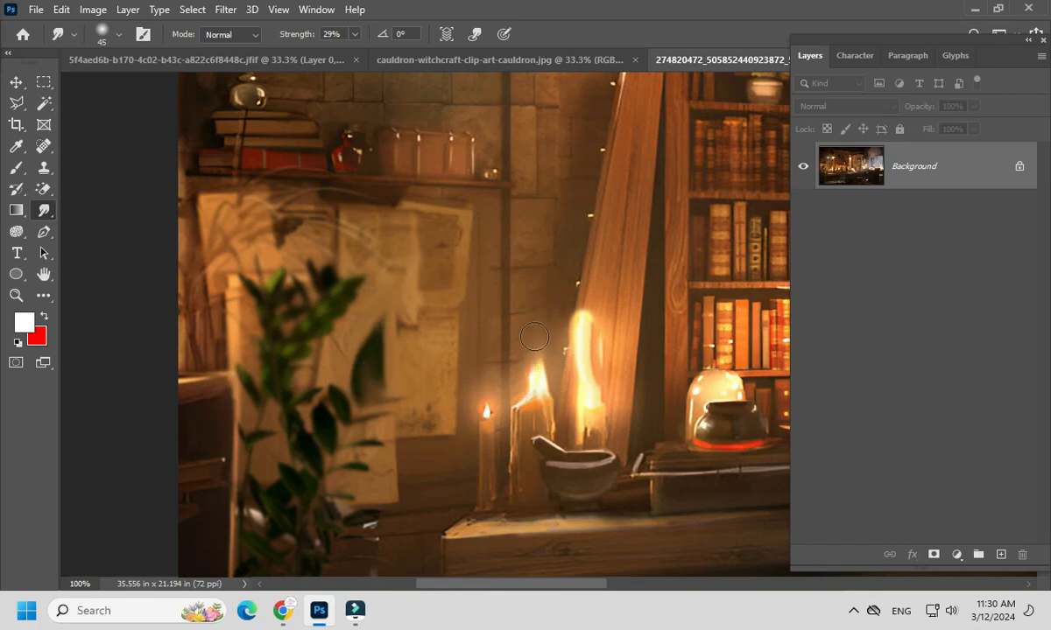
left_click_drag(536, 399, 537, 326)
left_click_drag(486, 418, 492, 300)
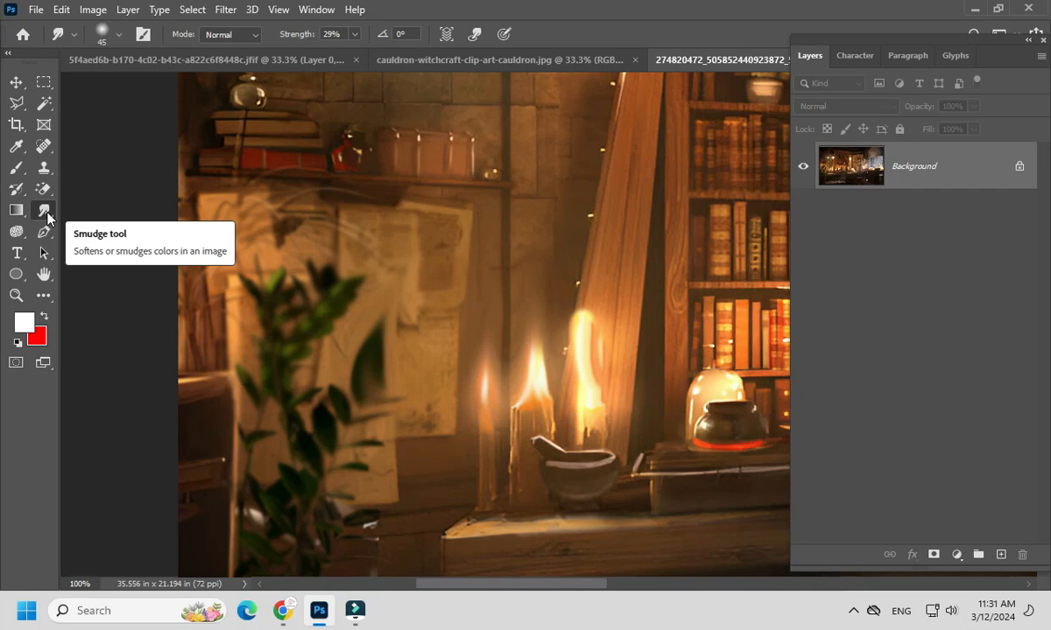
Activate the Dodge tool
left_click(16, 231)
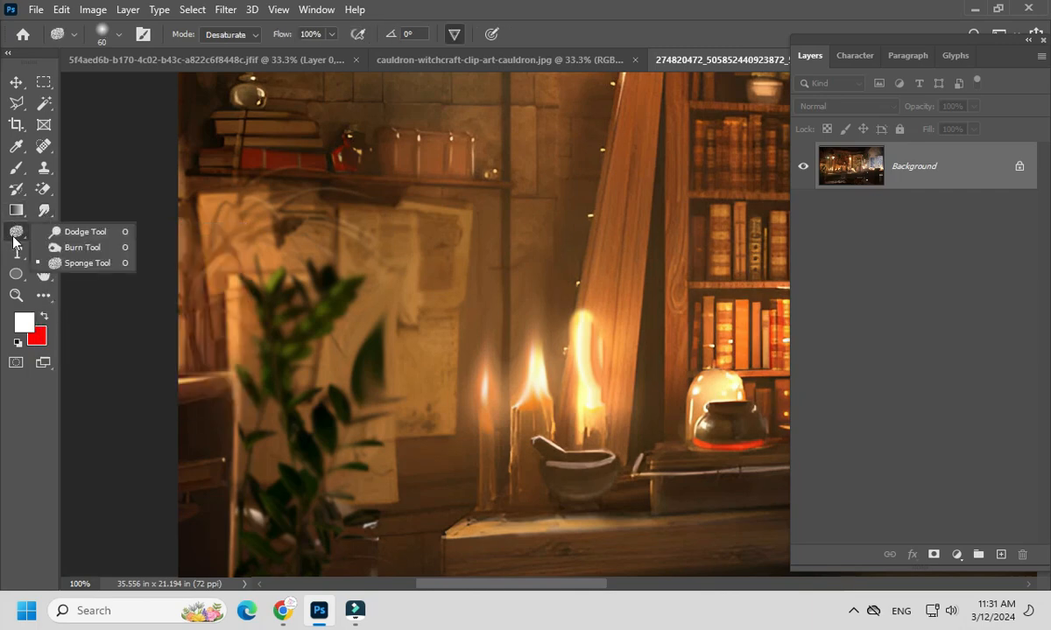
left_click(75, 238)
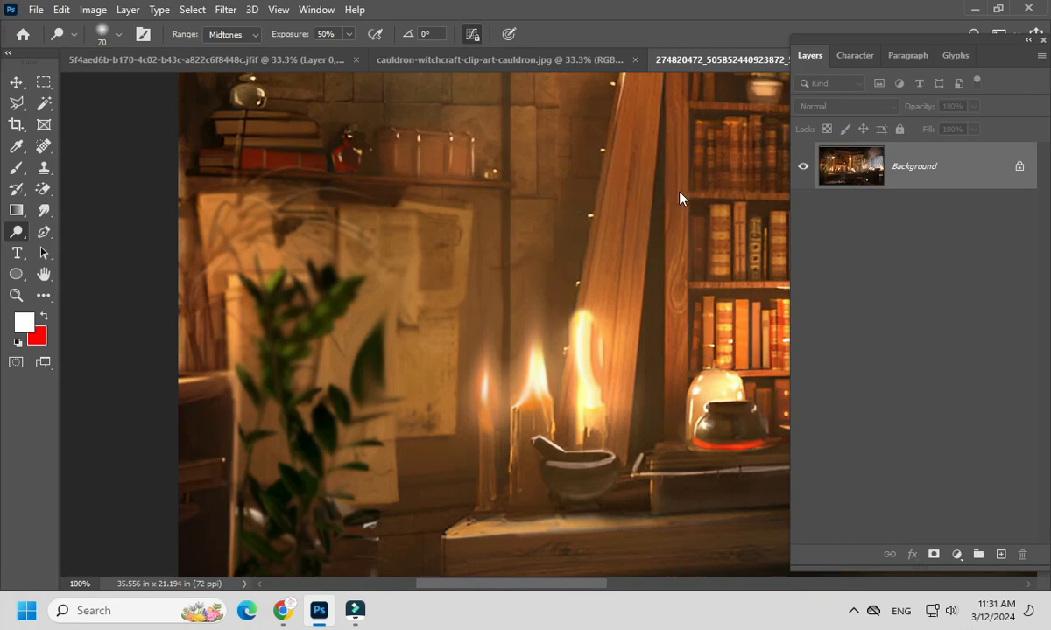
key("ctrl+o")
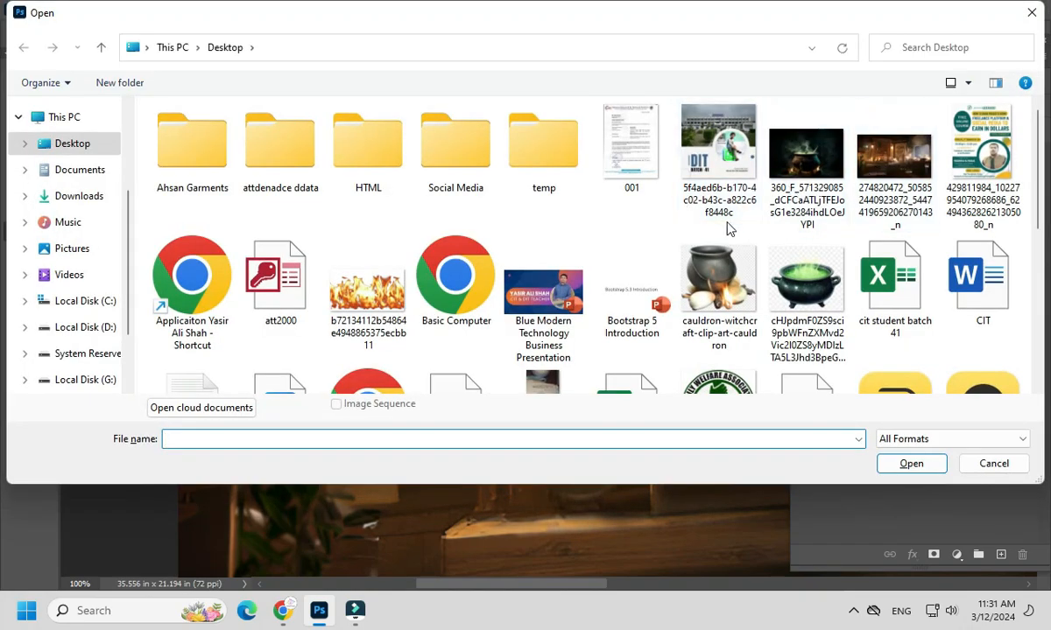
scroll(727, 230, "down", 5)
scroll(727, 228, "up", 5)
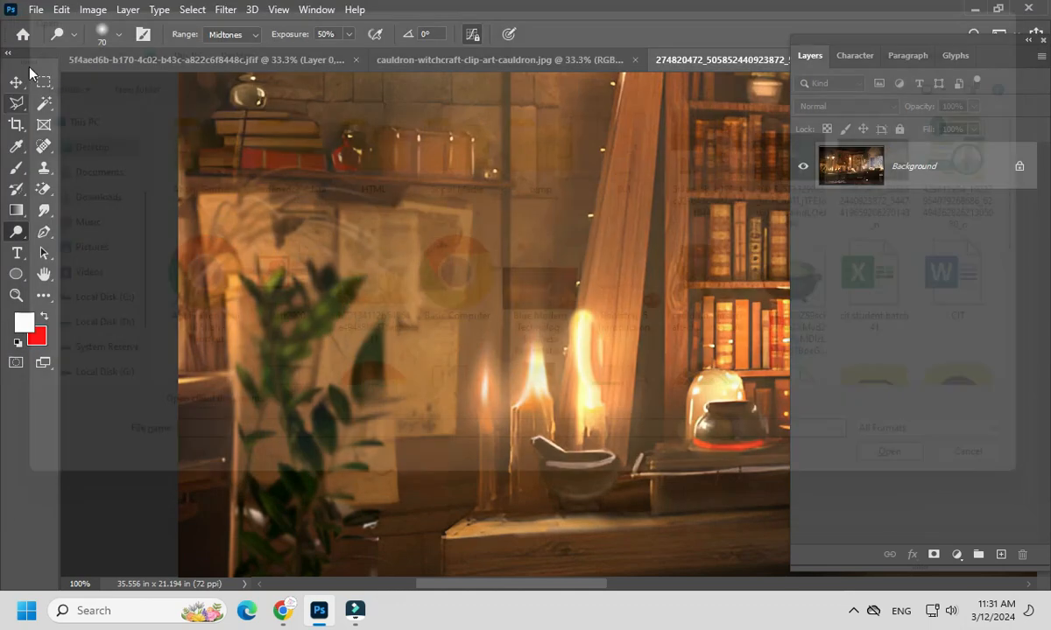
Open the portrait Lense.jpg from the recent files and show the face at 100% zoom
left_click(22, 37)
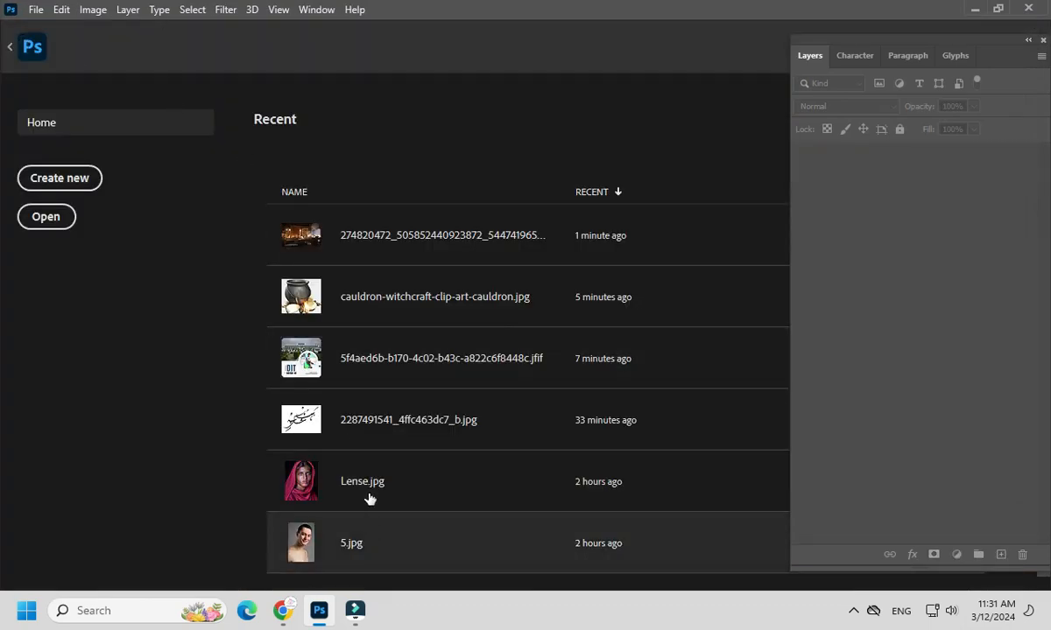
left_click(369, 499)
key("ctrl+1")
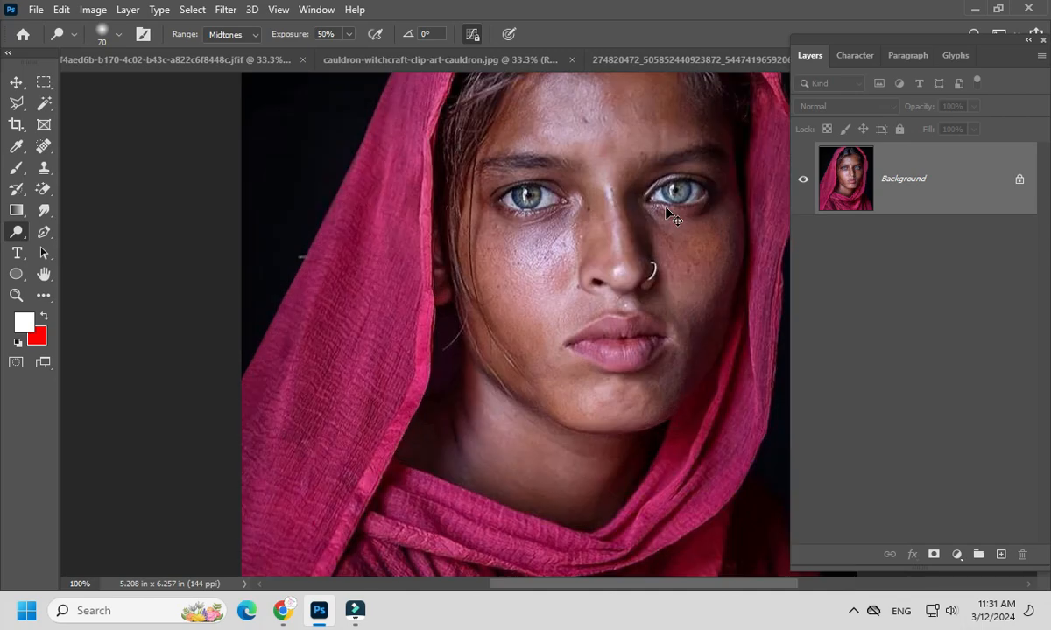
left_click_drag(666, 207, 526, 315)
Try a Dodge stroke across the forehead at maximum exposure and undo it
right_click(15, 239)
left_click(75, 232)
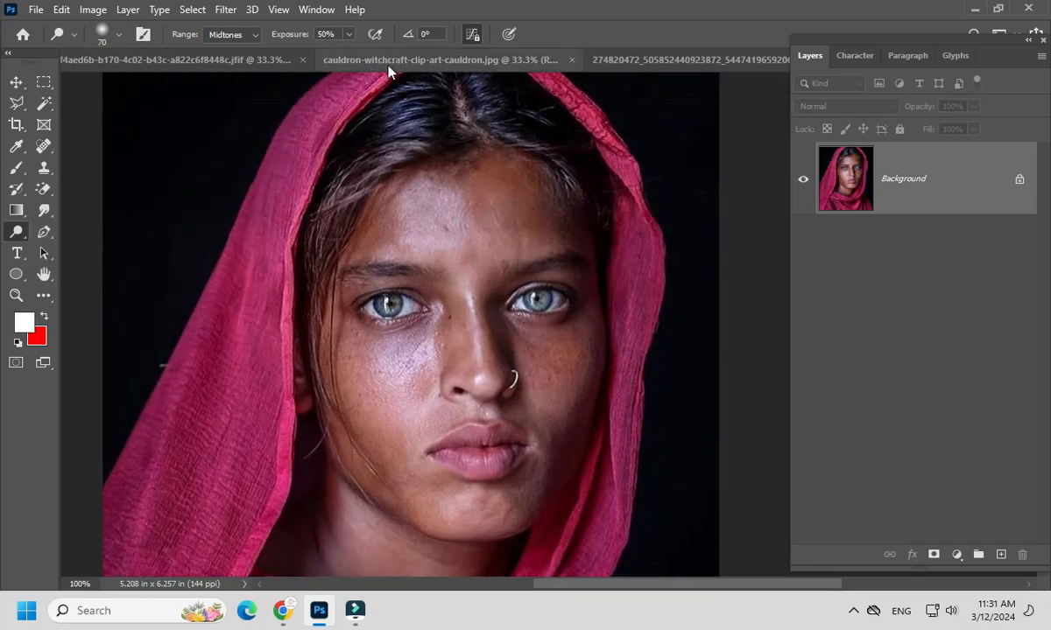
left_click(348, 35)
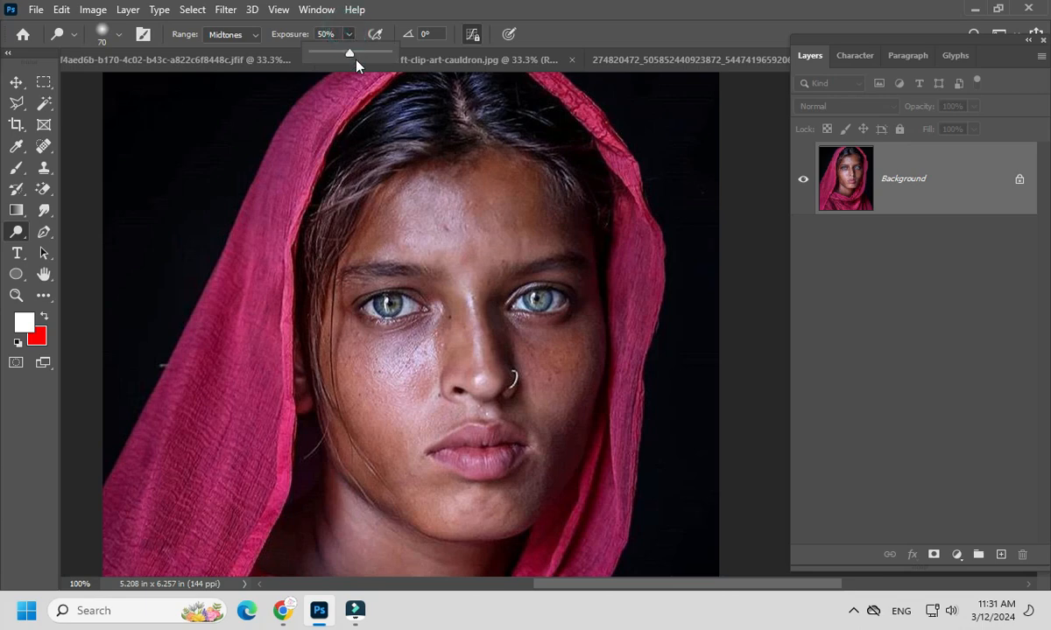
left_click_drag(355, 55, 398, 58)
mouse_move(464, 179)
left_mouse_down()
mouse_move(378, 215)
mouse_move(362, 238)
left_mouse_up()
key("ctrl+z")
Lower the Dodge exposure to 6%, try a stroke on the forehead and undo it
left_click(349, 35)
left_click_drag(325, 54, 276, 56)
left_click_drag(378, 210, 401, 200)
key("ctrl+z")
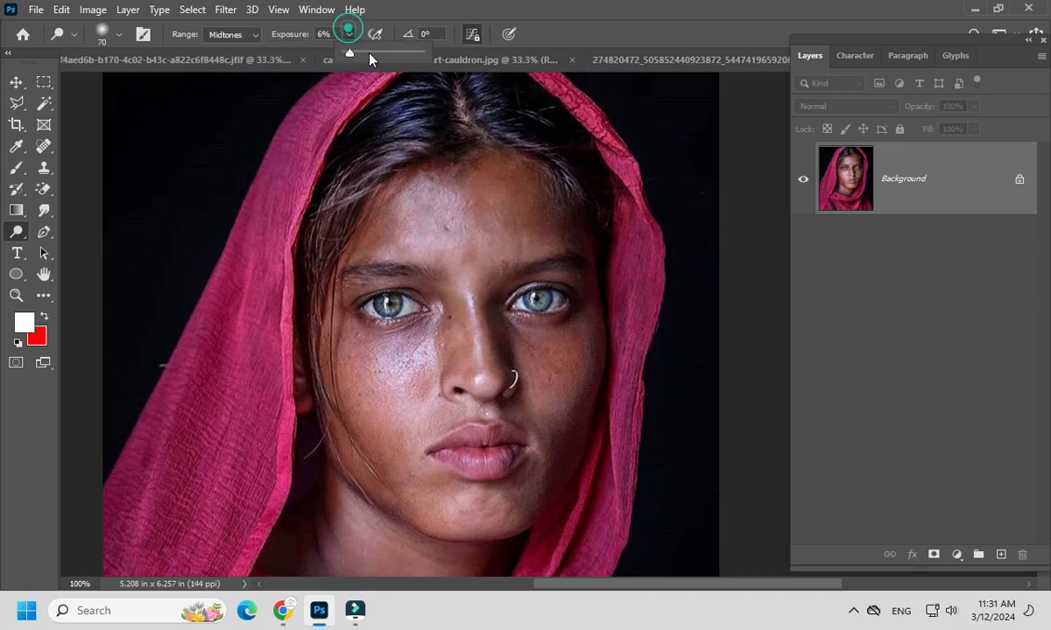
Lighten the forehead, cheeks and rest of the face with the Dodge tool at 100% exposure and brush size 90
key("bracketright")
key("bracketright")
key("bracketright")
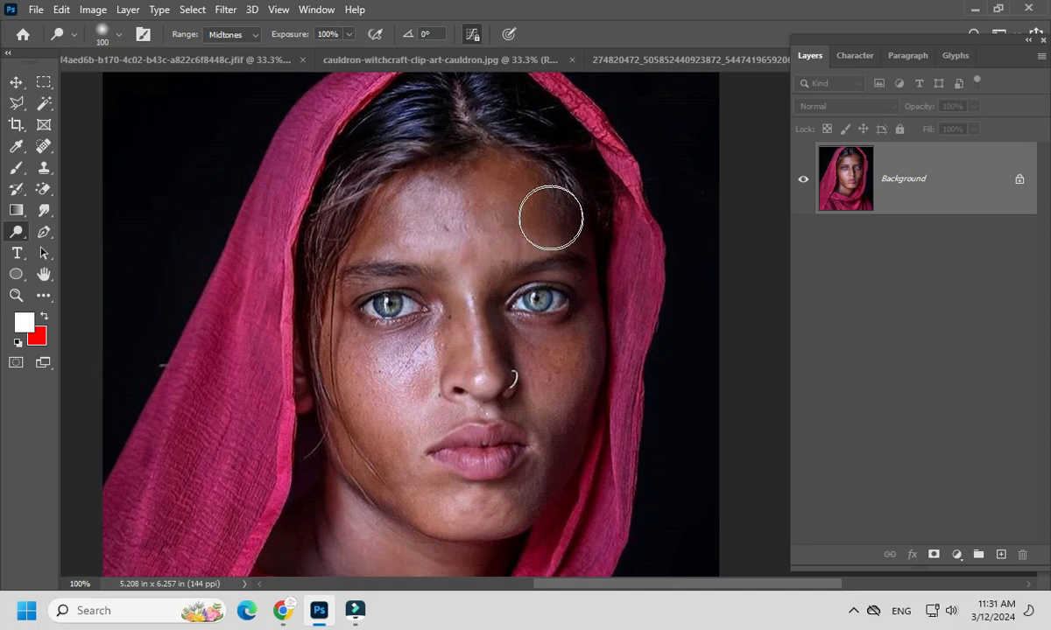
key("bracketleft")
mouse_move(552, 214)
left_mouse_down()
mouse_move(487, 194)
mouse_move(529, 208)
mouse_move(413, 205)
left_mouse_up()
key("ctrl+z")
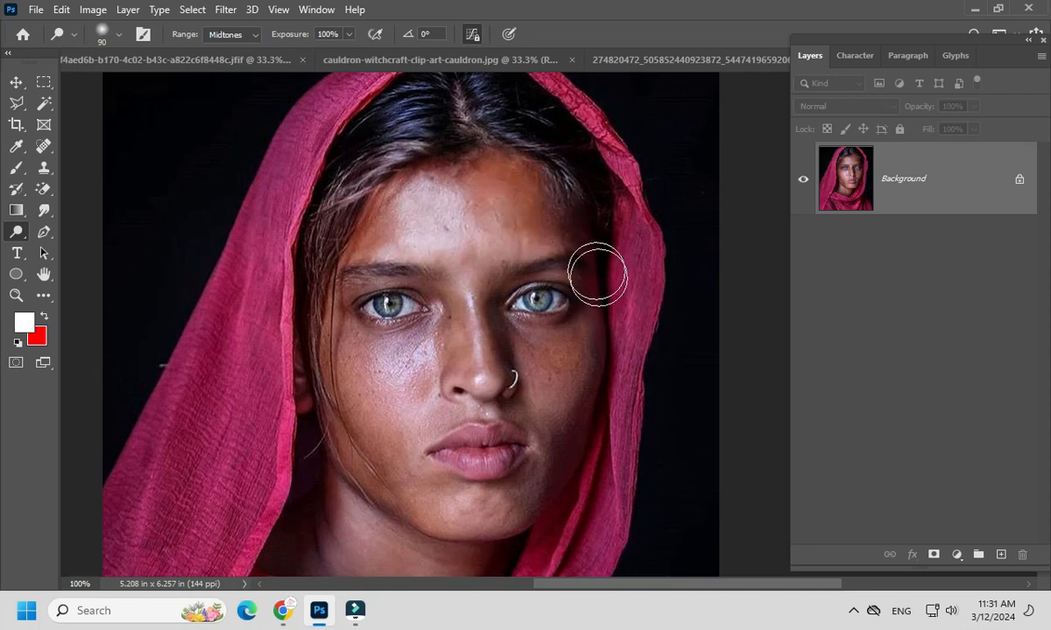
mouse_move(563, 407)
left_mouse_down()
mouse_move(567, 338)
mouse_move(485, 296)
mouse_move(440, 327)
mouse_move(480, 365)
mouse_move(380, 419)
mouse_move(421, 337)
left_mouse_up()
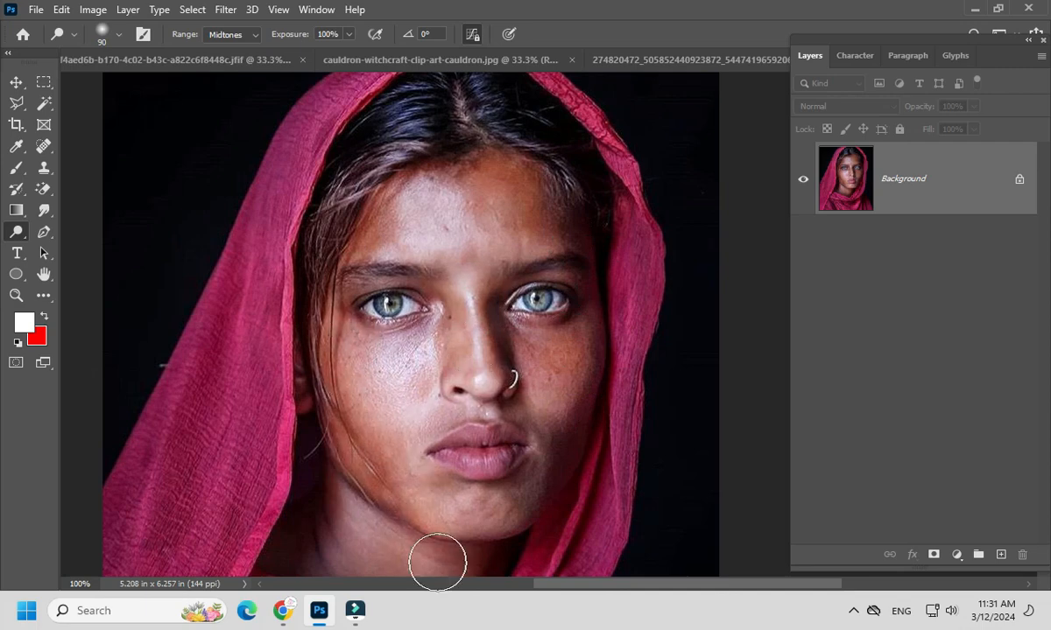
mouse_move(598, 411)
left_mouse_down()
mouse_move(554, 459)
mouse_move(557, 474)
mouse_move(594, 406)
mouse_move(496, 534)
mouse_move(530, 514)
mouse_move(591, 394)
mouse_move(532, 429)
mouse_move(388, 417)
mouse_move(523, 377)
mouse_move(619, 314)
mouse_move(447, 342)
mouse_move(354, 372)
mouse_move(416, 365)
mouse_move(504, 256)
mouse_move(578, 191)
mouse_move(346, 223)
mouse_move(347, 434)
mouse_move(324, 530)
mouse_move(510, 519)
mouse_move(696, 452)
mouse_move(587, 343)
mouse_move(582, 394)
mouse_move(593, 373)
mouse_move(563, 359)
mouse_move(577, 372)
mouse_move(565, 458)
mouse_move(426, 526)
mouse_move(512, 488)
mouse_move(502, 381)
mouse_move(332, 350)
mouse_move(321, 287)
mouse_move(264, 272)
mouse_move(510, 300)
mouse_move(573, 267)
mouse_move(554, 271)
mouse_move(543, 321)
mouse_move(556, 249)
mouse_move(529, 236)
mouse_move(370, 219)
mouse_move(575, 232)
mouse_move(580, 215)
mouse_move(374, 263)
mouse_move(318, 388)
mouse_move(416, 436)
mouse_move(436, 493)
mouse_move(490, 394)
mouse_move(358, 388)
mouse_move(465, 349)
left_mouse_up()
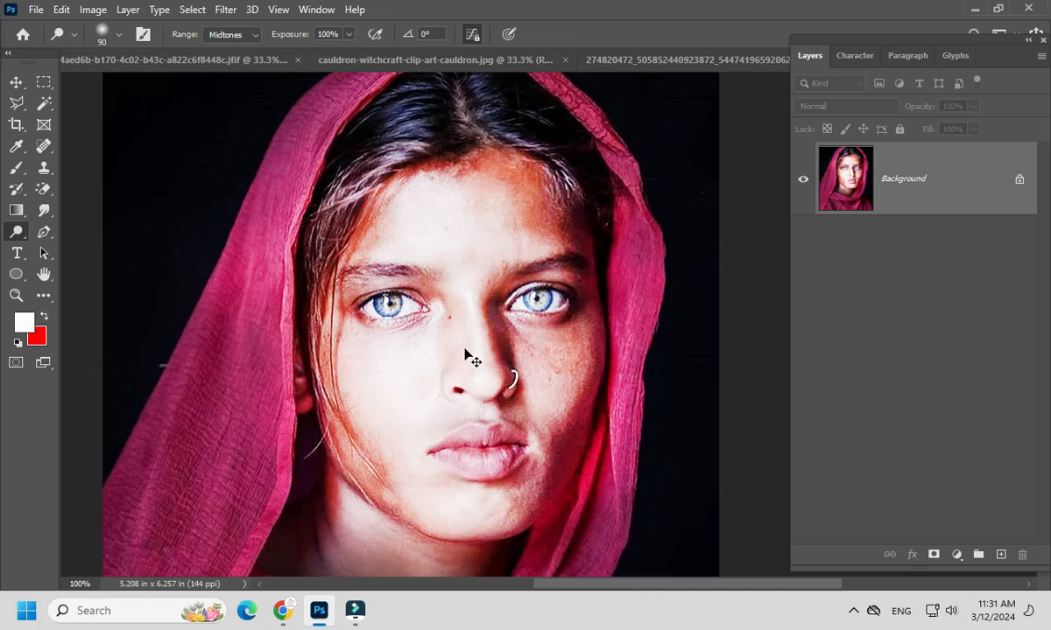
Undo all the dodge strokes on the face
key("ctrl+z")
key("ctrl+z")
key("ctrl+z")
key("ctrl+z")
Darken the forehead with the Burn tool at 100% exposure and brush size 125, using the Midtones range
right_click(16, 233)
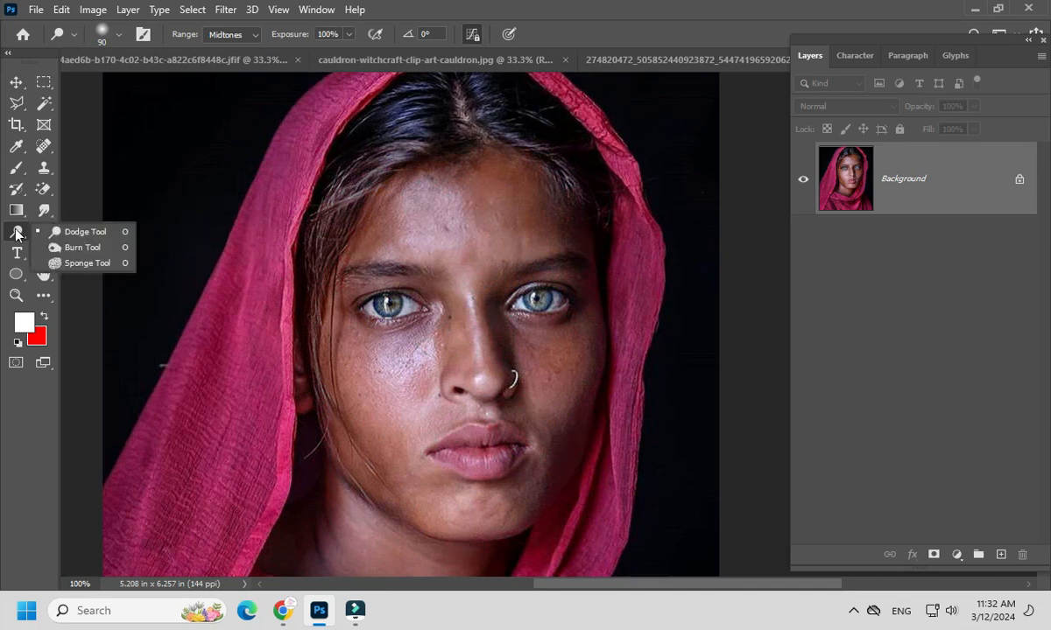
left_click(78, 248)
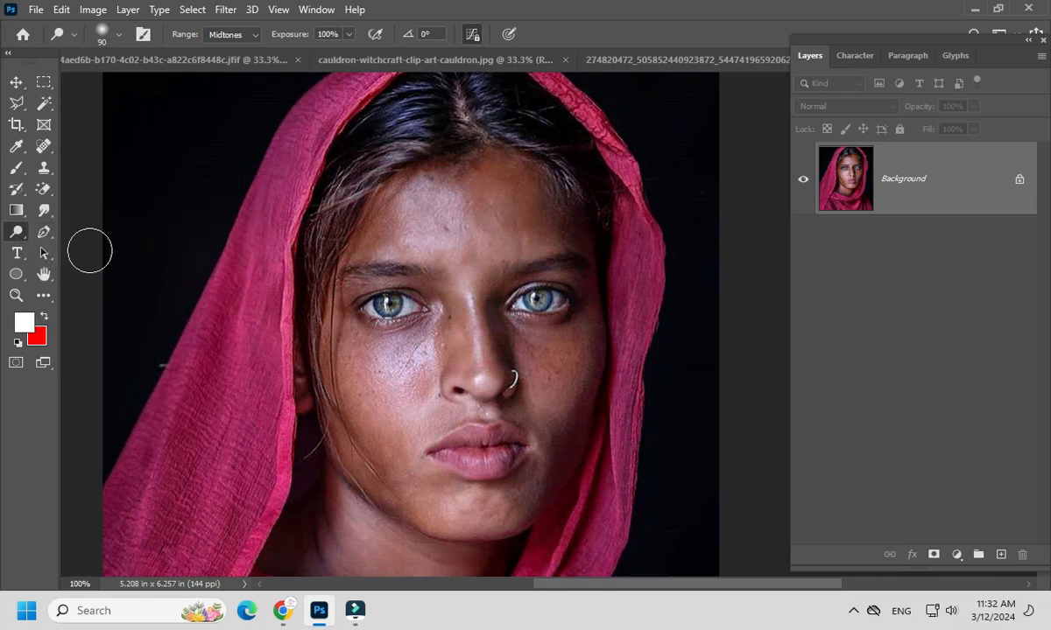
left_click_drag(500, 392, 481, 300)
left_click_drag(505, 322, 512, 425)
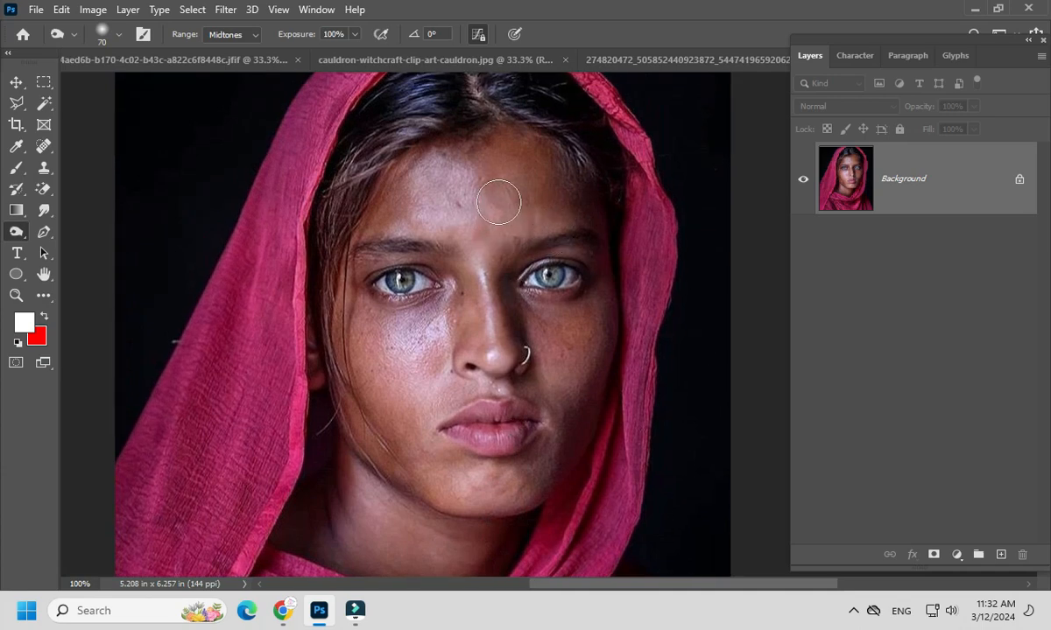
key("bracketright")
key("bracketright")
key("bracketright")
mouse_move(462, 188)
left_mouse_down()
mouse_move(429, 184)
mouse_move(462, 192)
mouse_move(509, 240)
left_mouse_up()
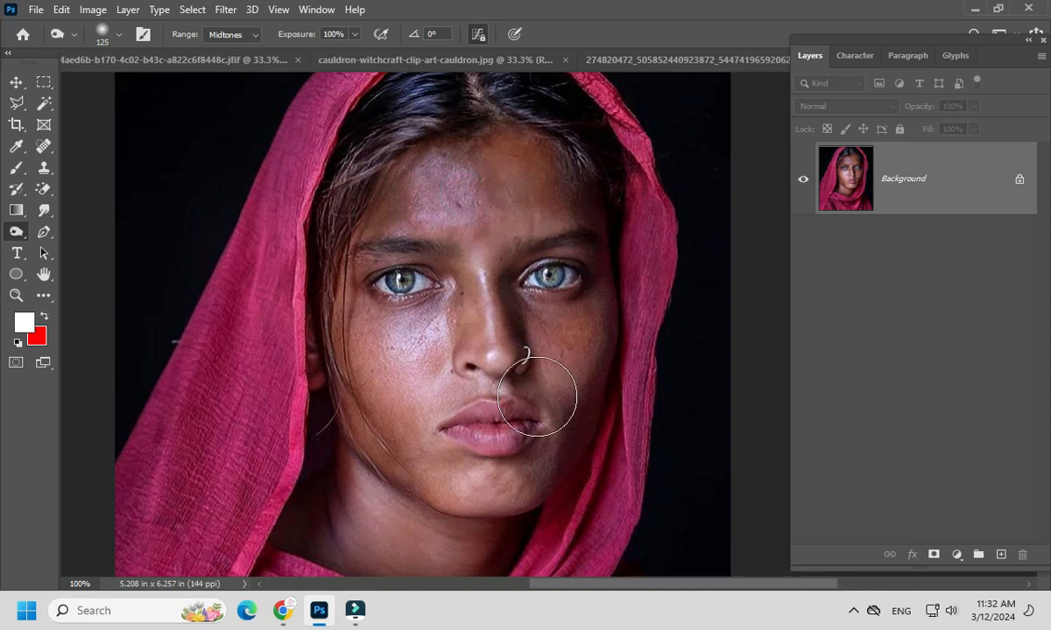
Set the Burn exposure to 52%, darken the forehead and cheeks, and undo all the burn strokes
left_click(354, 33)
left_click_drag(359, 50, 321, 57)
mouse_move(484, 183)
left_mouse_down()
mouse_move(392, 186)
mouse_move(486, 199)
left_mouse_up()
mouse_move(363, 176)
left_mouse_down()
mouse_move(477, 214)
mouse_move(451, 317)
mouse_move(372, 333)
mouse_move(468, 368)
mouse_move(444, 375)
mouse_move(565, 344)
mouse_move(593, 363)
mouse_move(570, 475)
mouse_move(388, 477)
mouse_move(332, 375)
mouse_move(374, 437)
mouse_move(474, 523)
mouse_move(468, 498)
mouse_move(388, 424)
mouse_move(360, 462)
mouse_move(394, 475)
mouse_move(374, 424)
mouse_move(433, 359)
mouse_move(459, 364)
mouse_move(428, 377)
mouse_move(508, 169)
mouse_move(457, 216)
mouse_move(345, 214)
left_mouse_up()
key("ctrl+z")
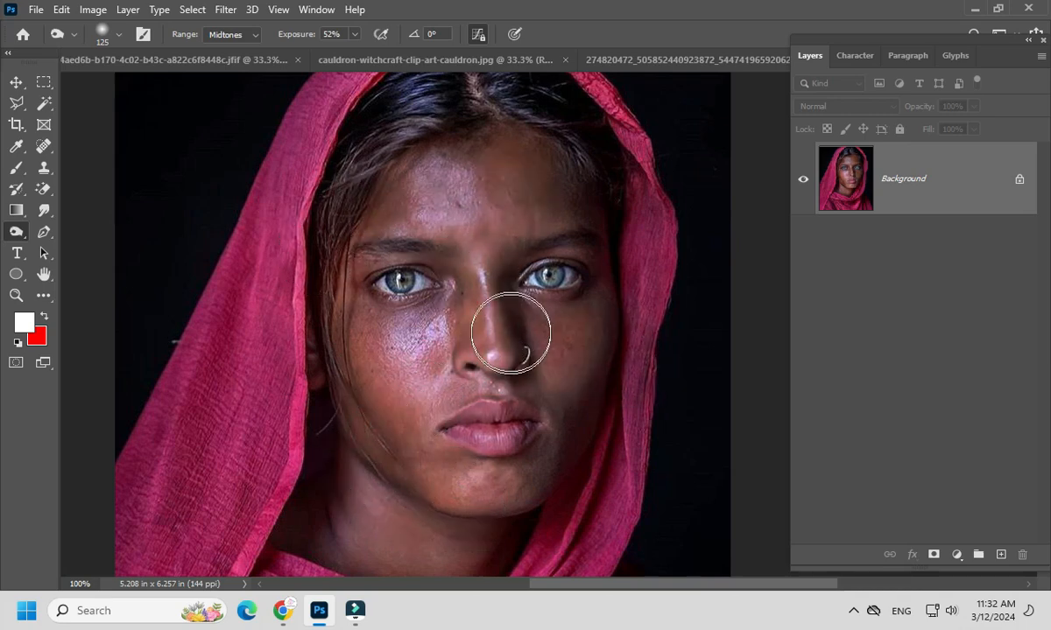
key("ctrl+z")
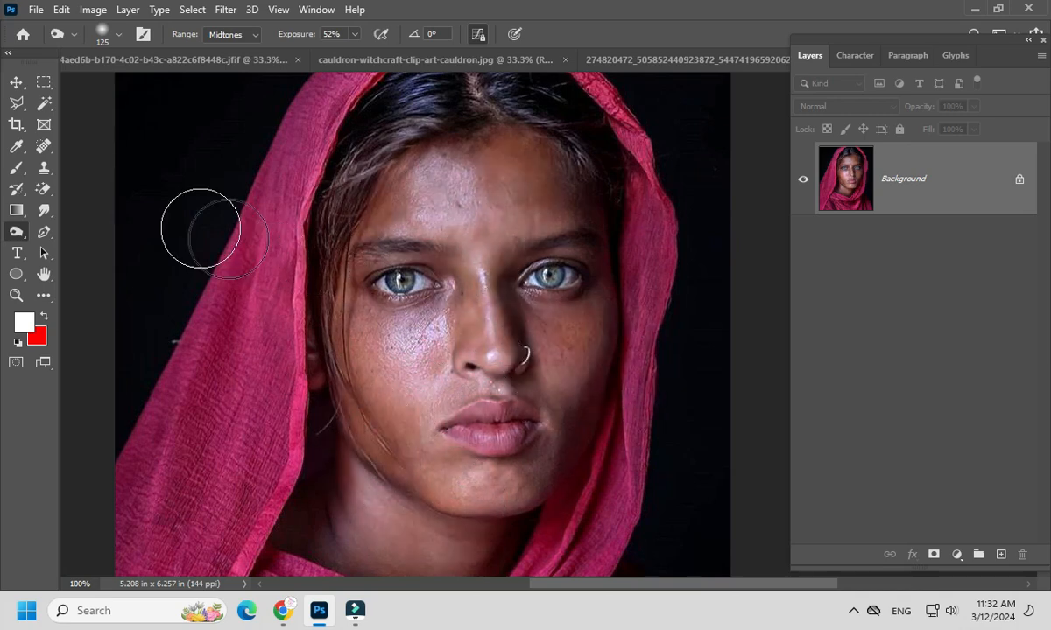
Desaturate the upper part of the scarf beside the hair with the Sponge tool at 100% flow and brush size 125
right_click(15, 234)
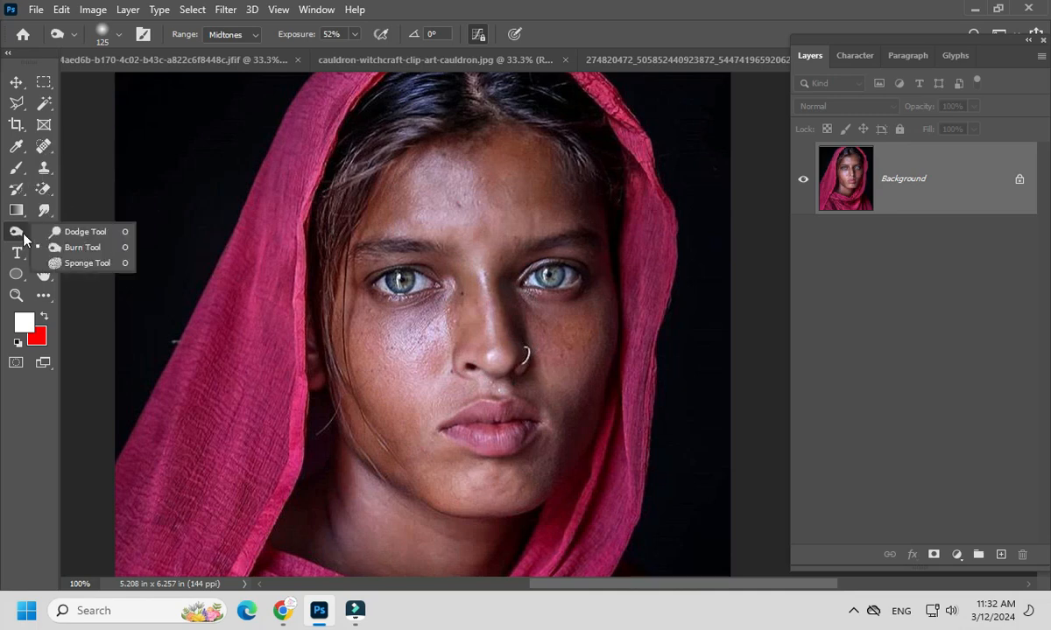
left_click(69, 266)
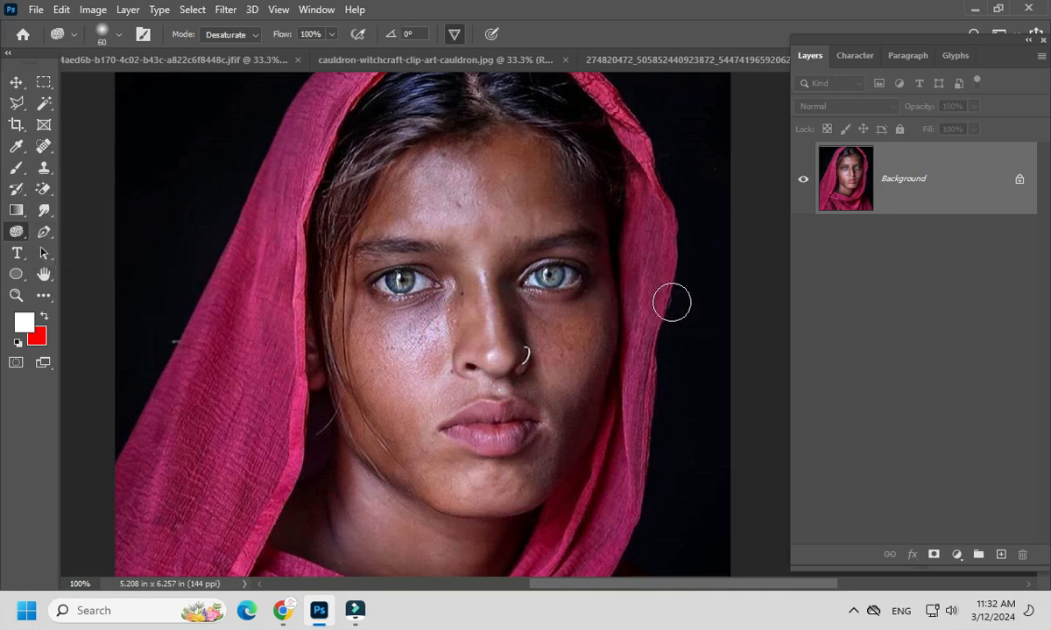
left_click_drag(493, 329, 540, 281)
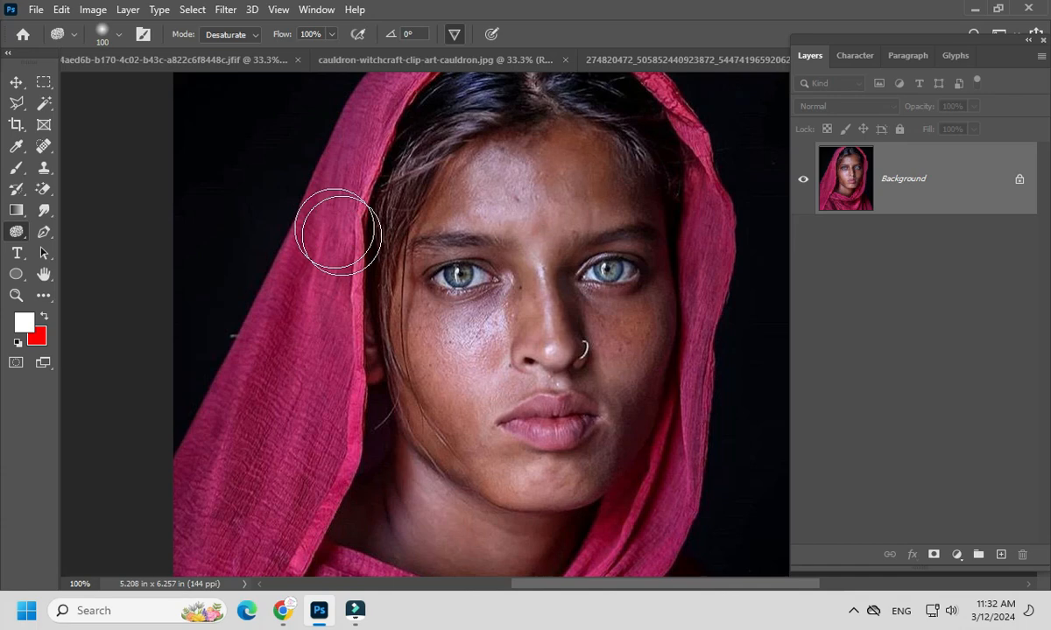
key("bracketright")
key("bracketright")
key("bracketright")
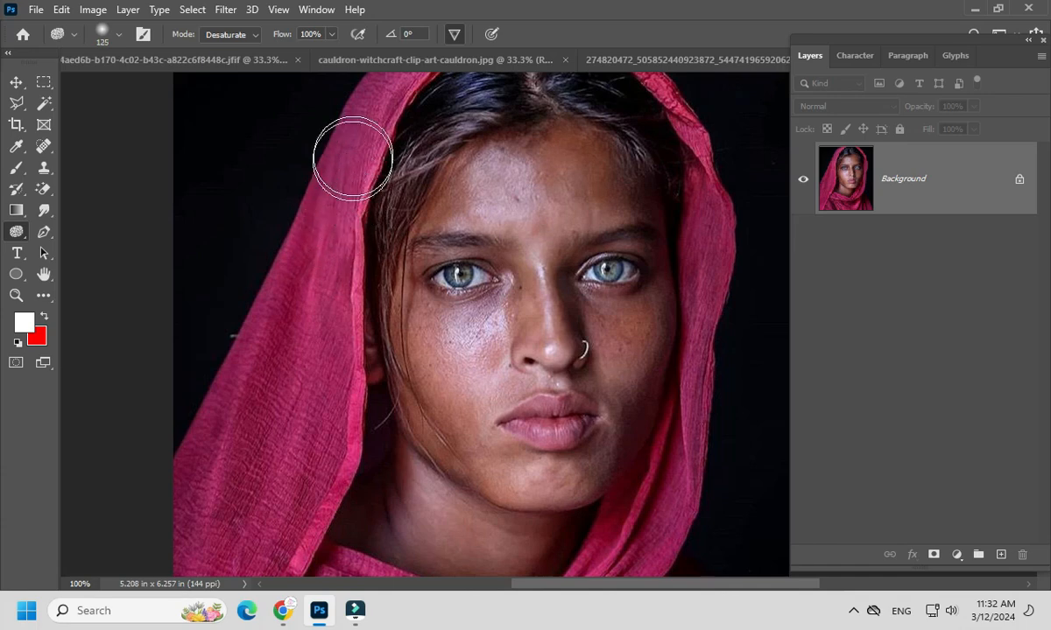
mouse_move(349, 180)
left_mouse_down()
mouse_move(336, 278)
mouse_move(348, 149)
mouse_move(329, 230)
mouse_move(341, 274)
mouse_move(339, 233)
mouse_move(361, 184)
mouse_move(319, 175)
mouse_move(313, 229)
left_mouse_up()
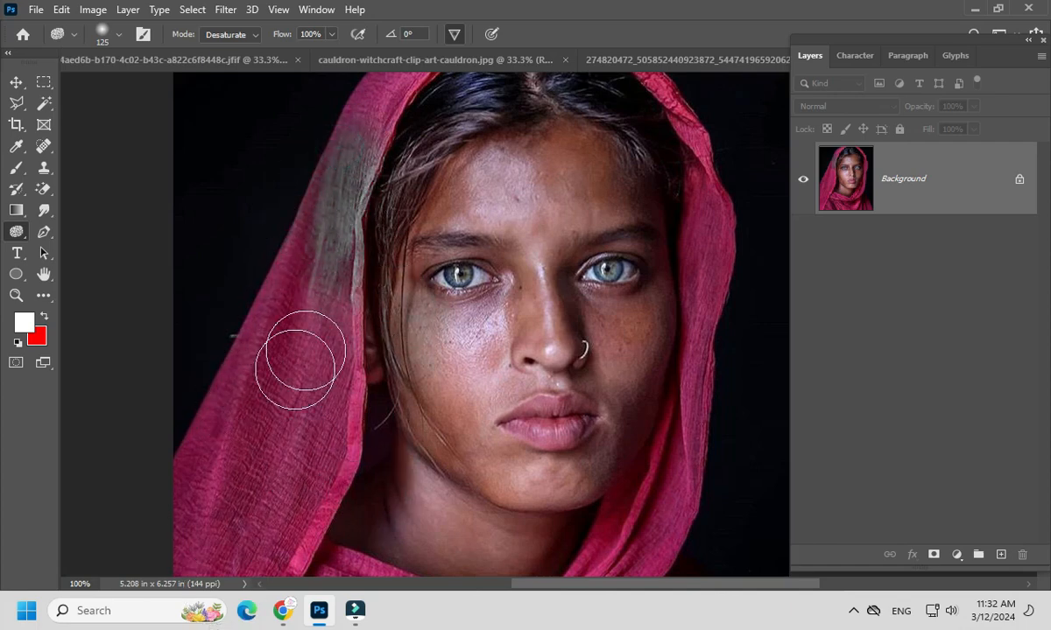
Desaturate the lower part of the same scarf side and the woman's face with the Sponge tool
mouse_move(185, 526)
left_mouse_down()
mouse_move(290, 399)
mouse_move(357, 400)
mouse_move(343, 322)
mouse_move(372, 299)
mouse_move(176, 530)
mouse_move(351, 230)
mouse_move(243, 577)
mouse_move(380, 396)
mouse_move(377, 417)
mouse_move(277, 613)
left_mouse_up()
mouse_move(375, 415)
left_mouse_down()
mouse_move(405, 369)
mouse_move(229, 553)
mouse_move(253, 356)
mouse_move(380, 159)
mouse_move(435, 239)
mouse_move(434, 363)
mouse_move(438, 214)
mouse_move(420, 333)
mouse_move(451, 201)
mouse_move(443, 440)
mouse_move(453, 371)
mouse_move(377, 412)
mouse_move(518, 514)
mouse_move(638, 302)
mouse_move(603, 354)
mouse_move(547, 333)
mouse_move(563, 223)
mouse_move(609, 197)
left_mouse_up()
left_click_drag(524, 62, 508, 128)
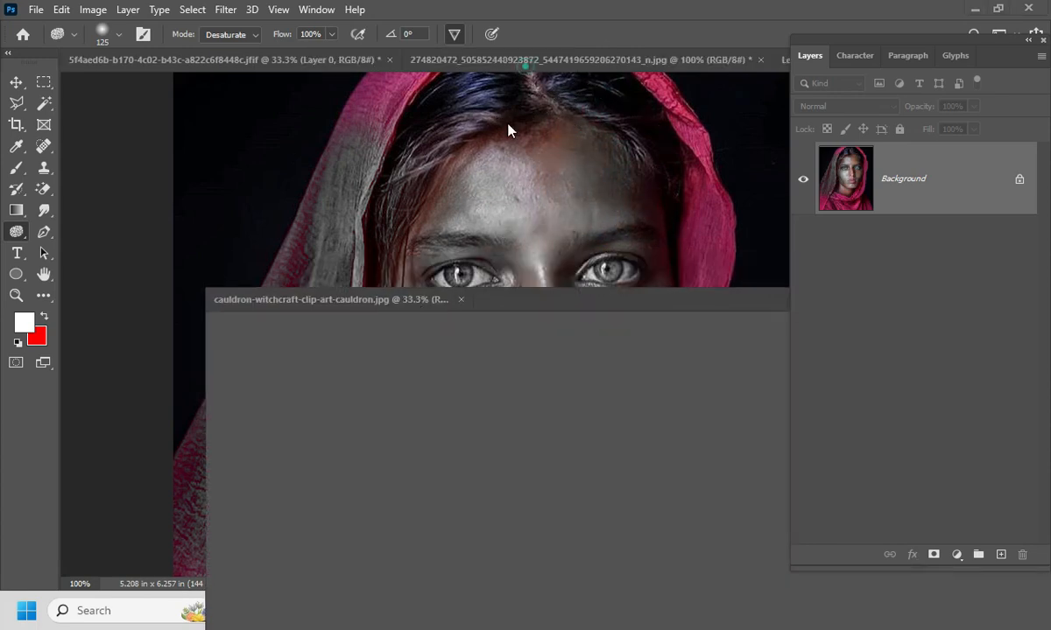
left_click(427, 299)
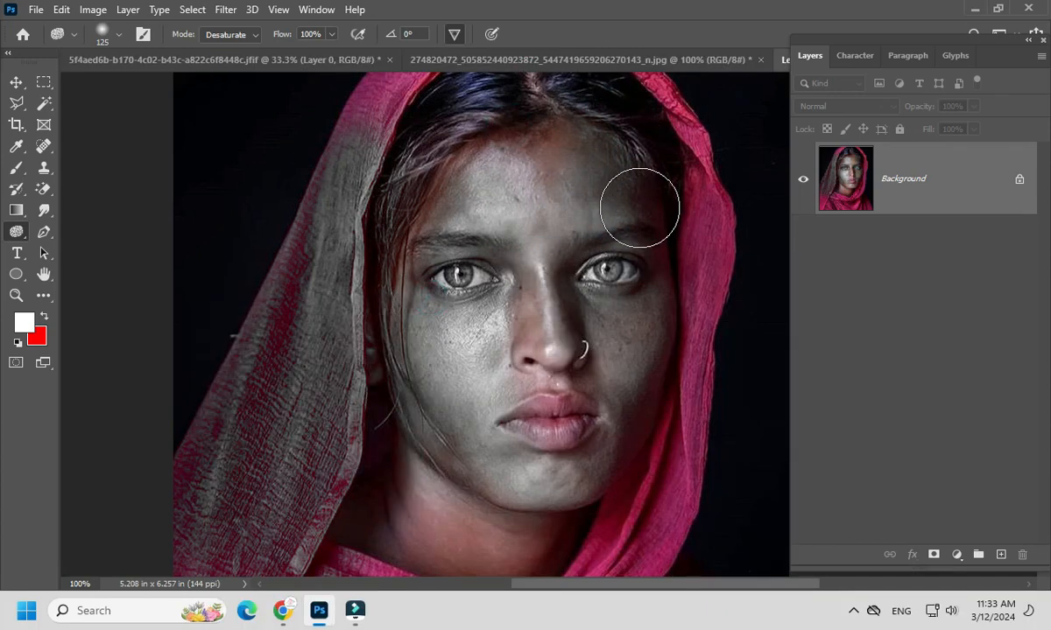
left_click(42, 191)
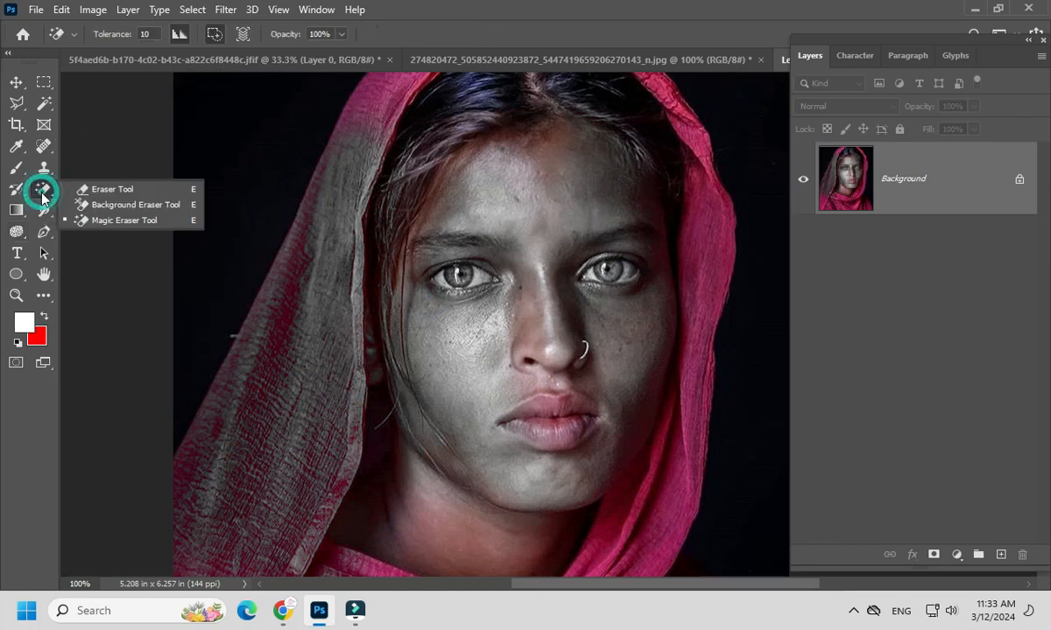
left_click(44, 210)
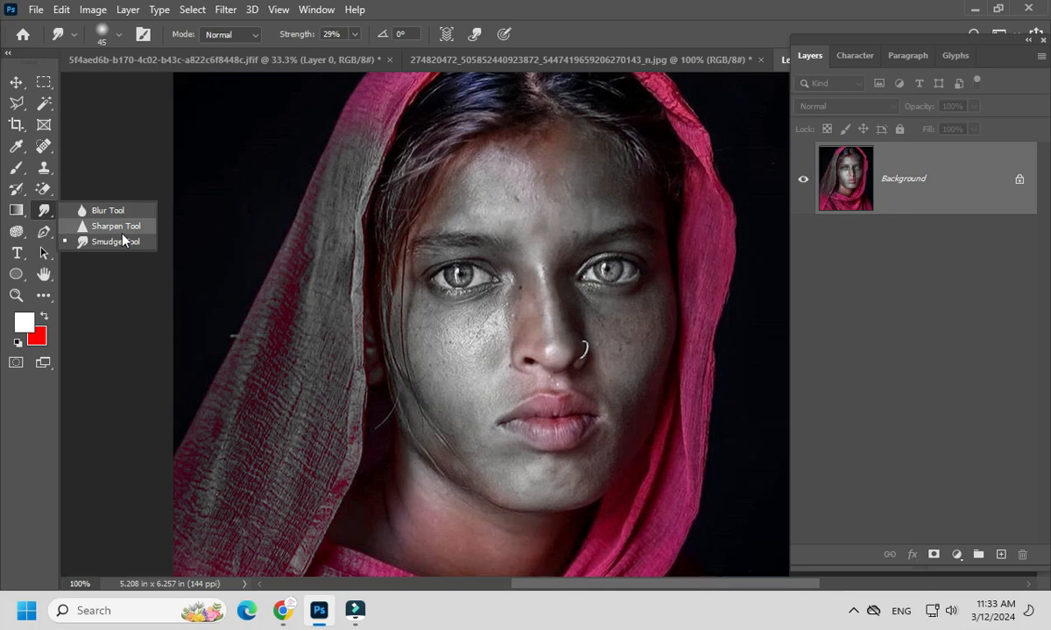
left_click(16, 231)
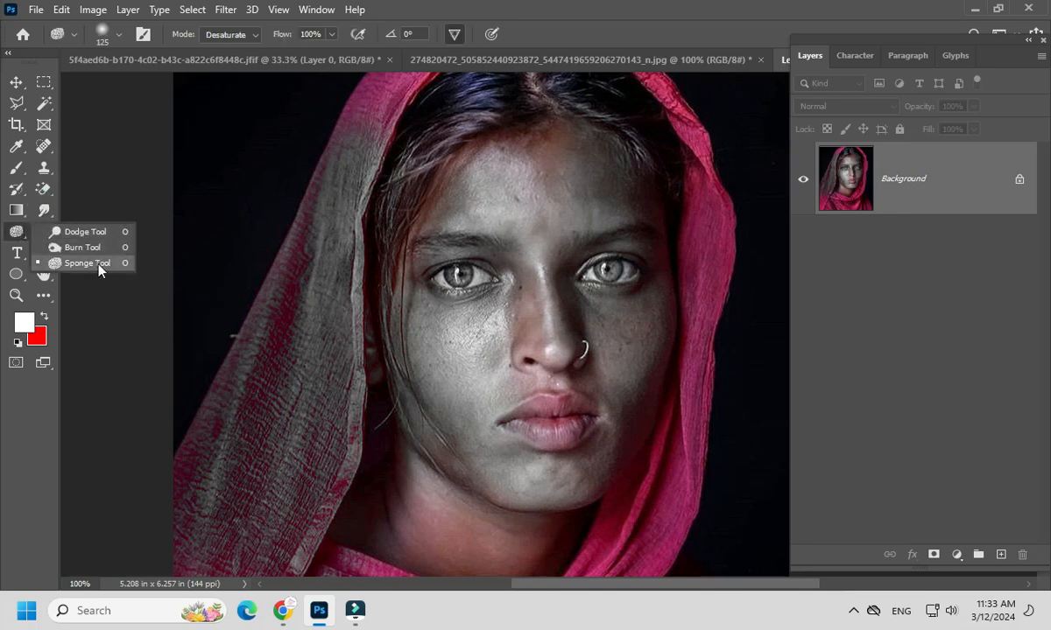
left_click(18, 234)
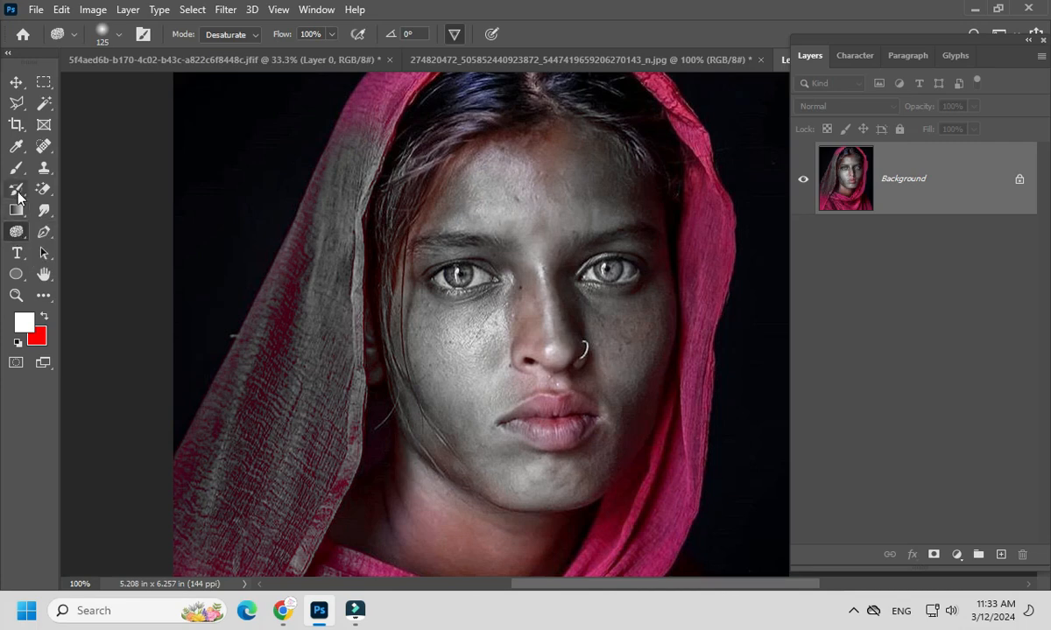
Restore the original colours of the face and scarf with the History Brush at brush size 300 and 100% opacity
left_click(24, 193)
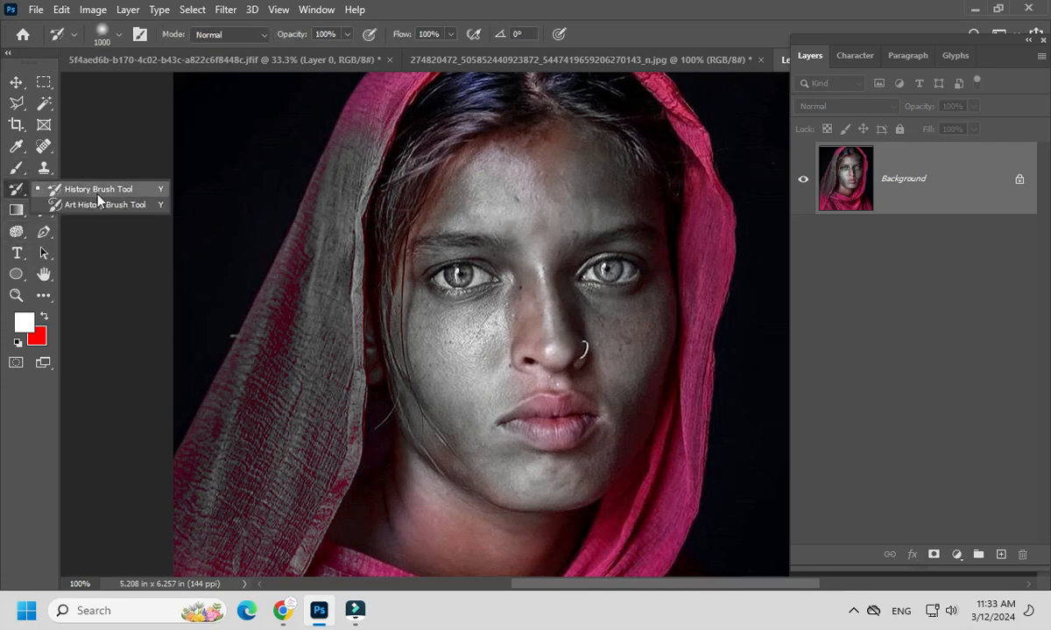
left_click(98, 192)
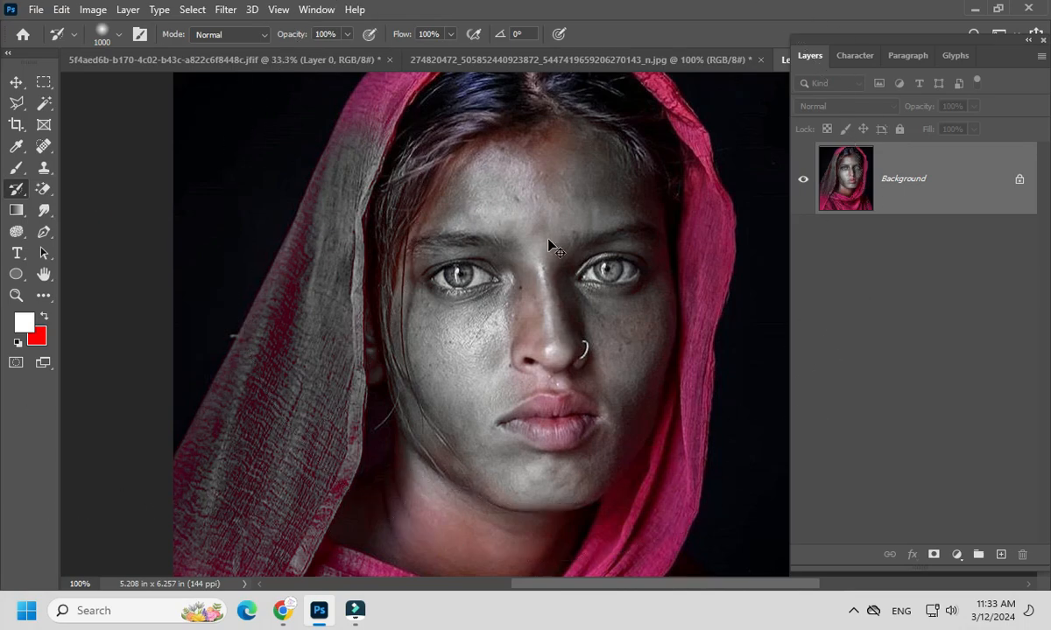
key("ctrl+minus")
key("ctrl+minus")
key("bracketleft")
key("bracketleft")
key("bracketleft")
key("bracketleft")
key("bracketleft")
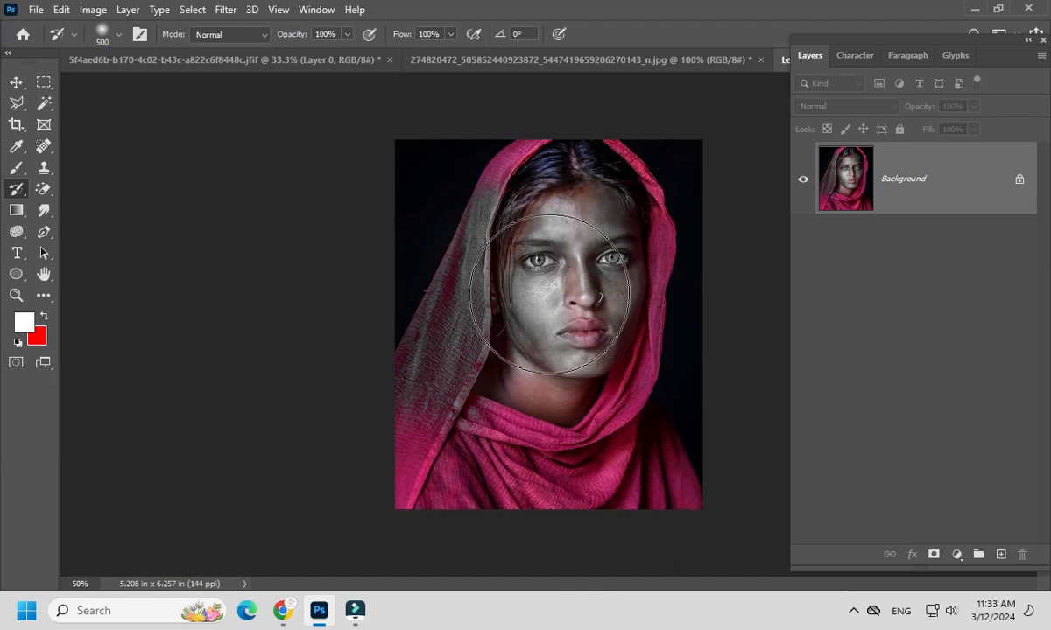
key("bracketleft")
key("bracketleft")
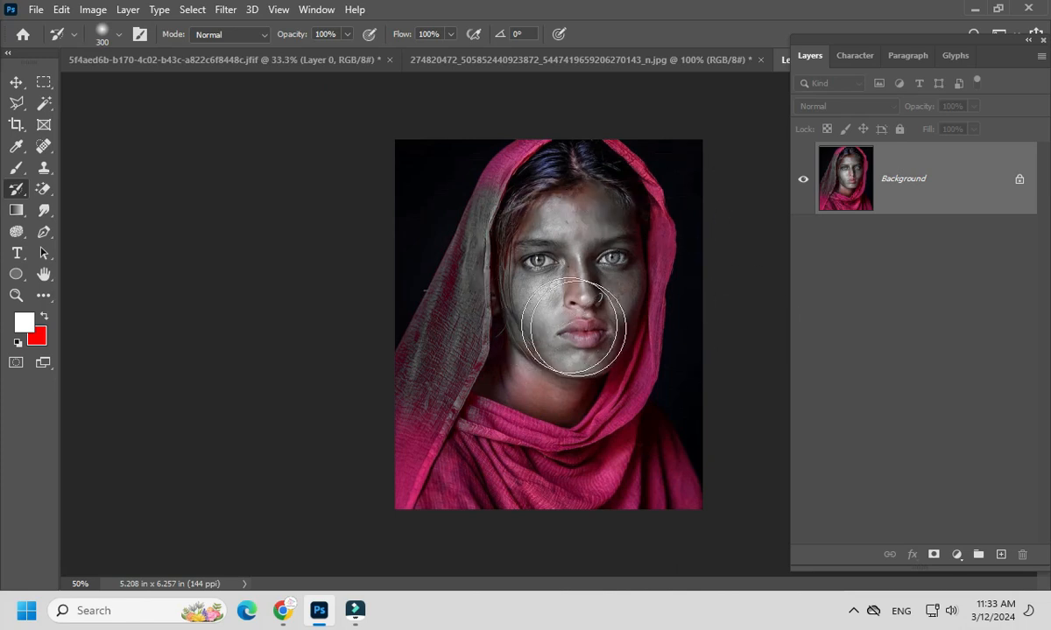
mouse_move(654, 192)
left_mouse_down()
mouse_move(685, 174)
mouse_move(425, 298)
mouse_move(608, 459)
mouse_move(683, 262)
mouse_move(490, 203)
mouse_move(547, 302)
mouse_move(518, 289)
mouse_move(480, 298)
mouse_move(462, 246)
mouse_move(501, 274)
mouse_move(419, 205)
left_mouse_up()
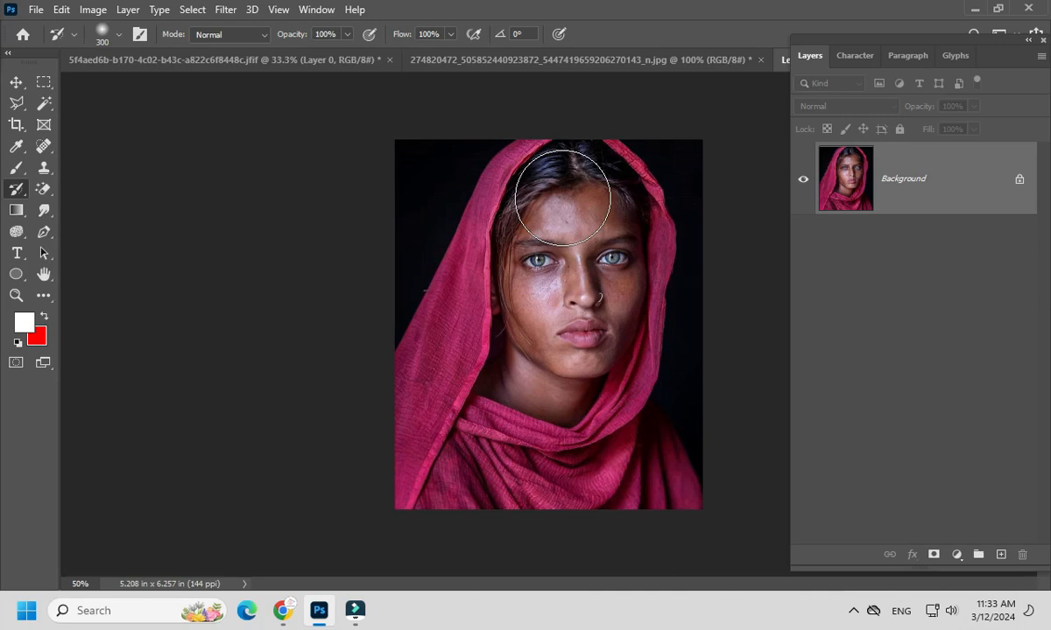
Review the Gradient, Pen, Type and Ellipse tools one after another, viewing the options of each
left_click(16, 212)
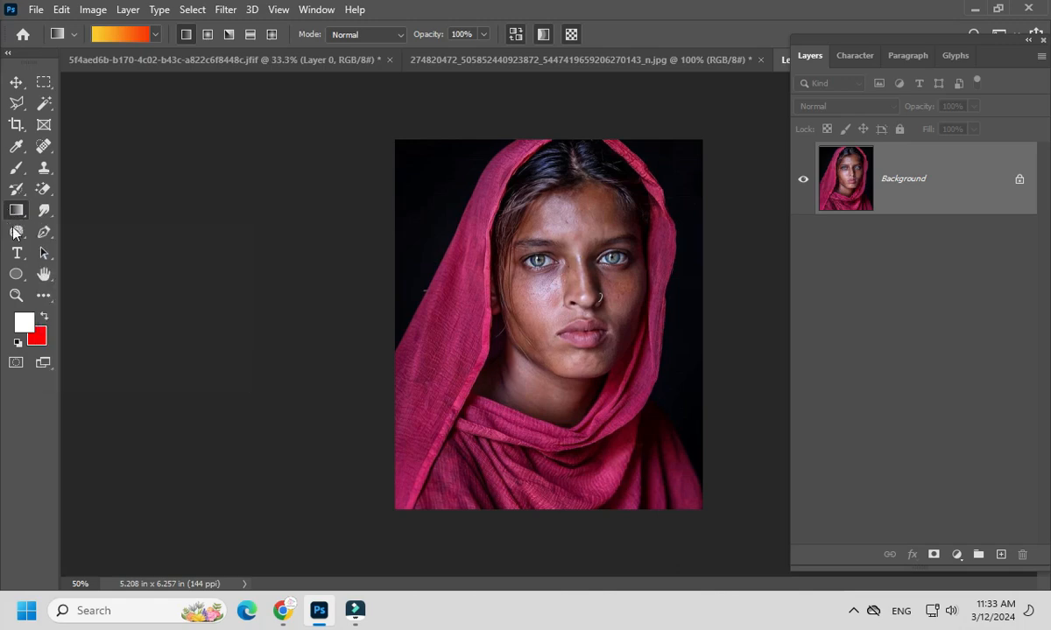
left_click(41, 235)
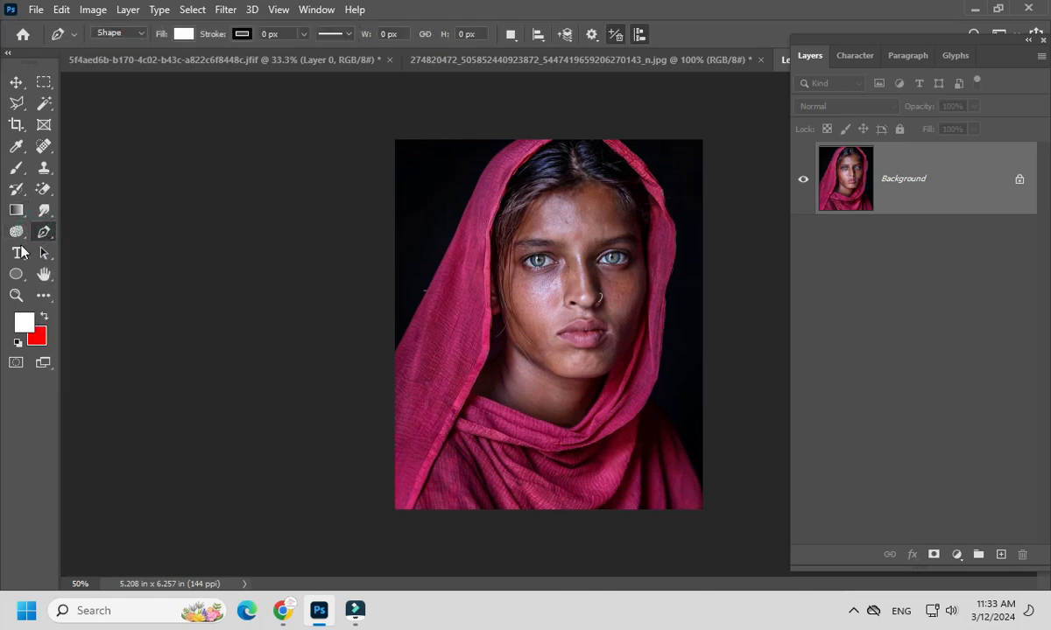
right_click(19, 249)
left_click(91, 238)
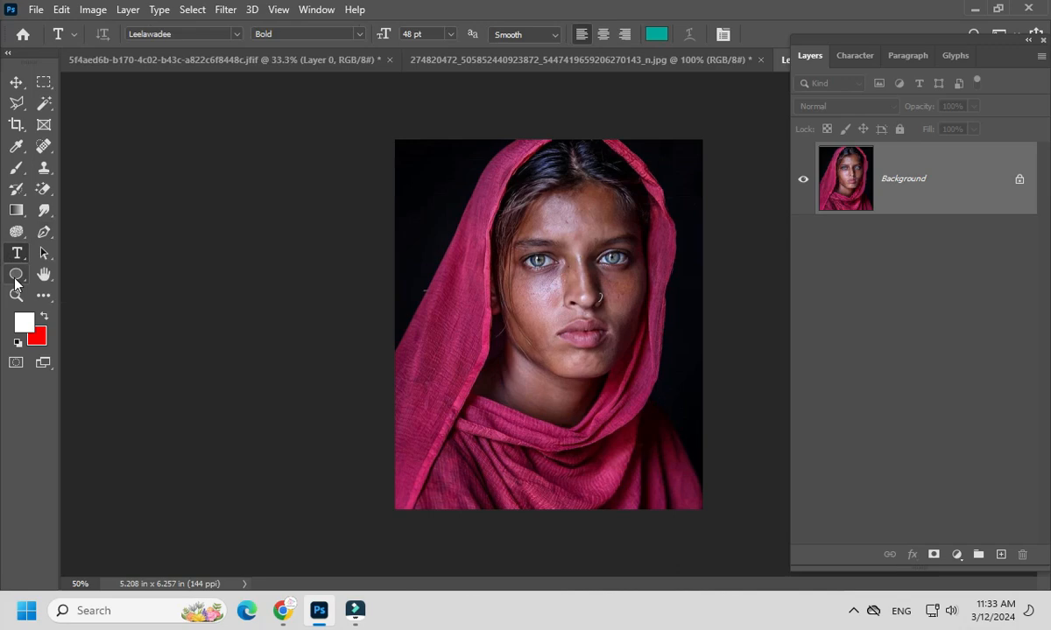
left_click(16, 276)
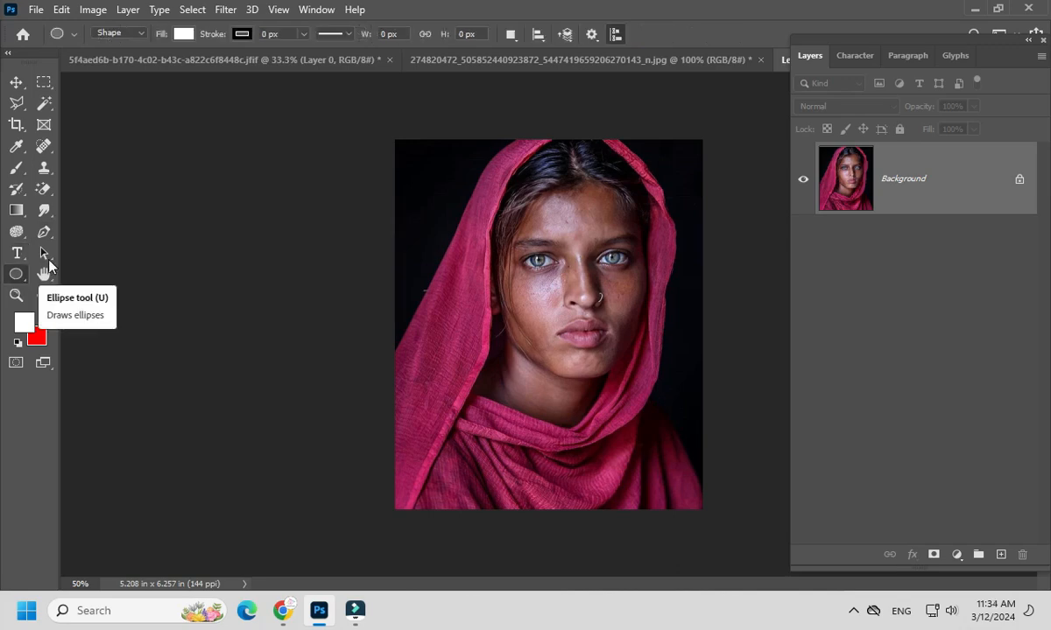
Zoom the portrait to 300% and pan around the face with the Hand tool to inspect the eye and nose area
left_click(45, 274)
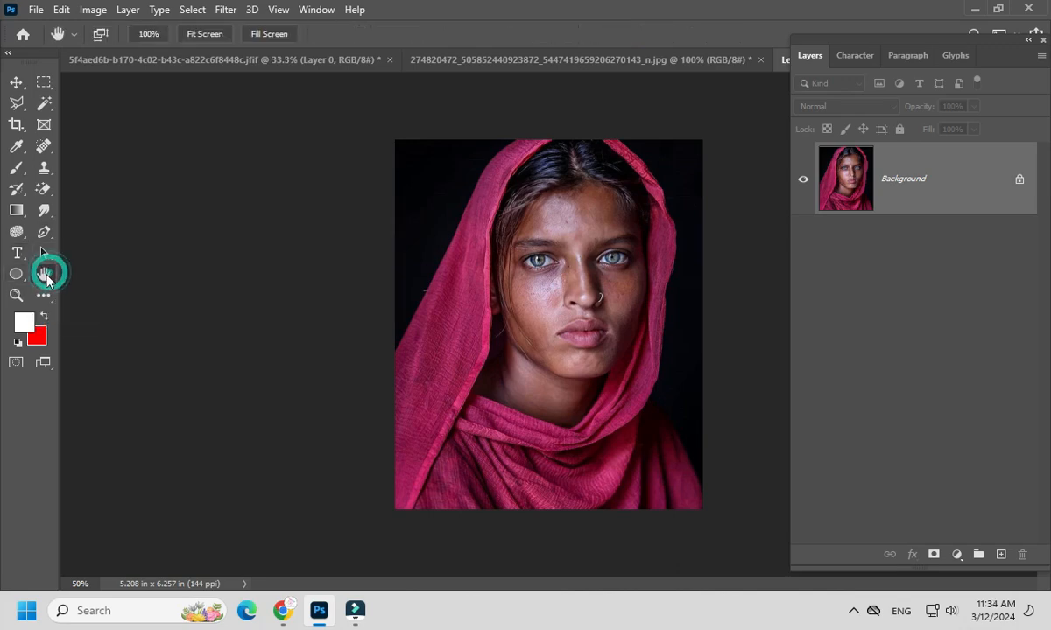
left_click(555, 330, "ctrl")
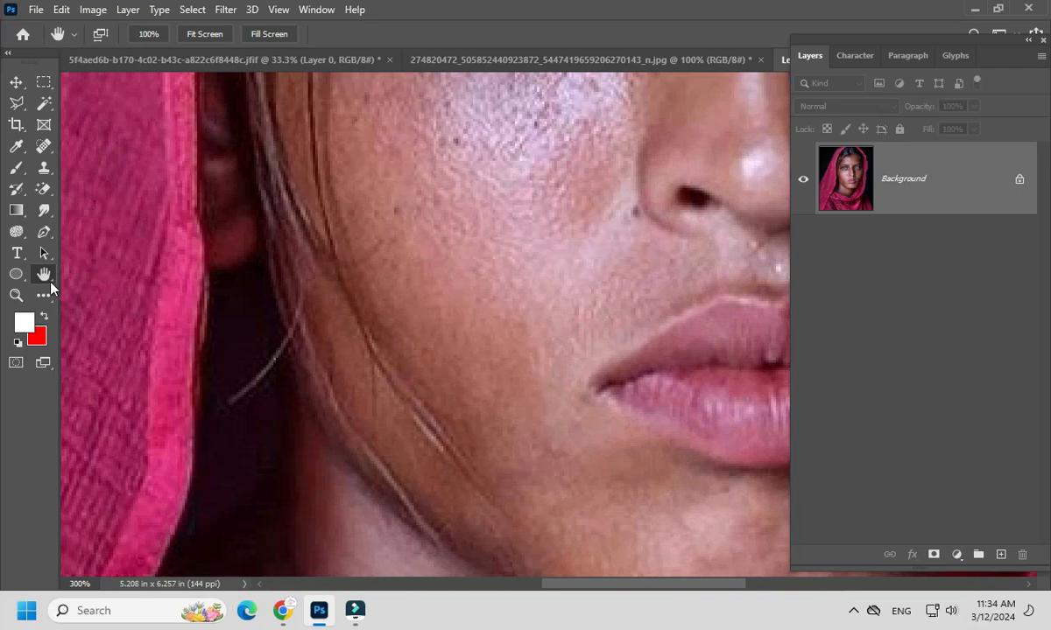
left_click_drag(411, 204, 253, 487)
left_click_drag(306, 270, 396, 494)
left_click_drag(467, 437, 322, 120)
left_click_drag(632, 232, 492, 412)
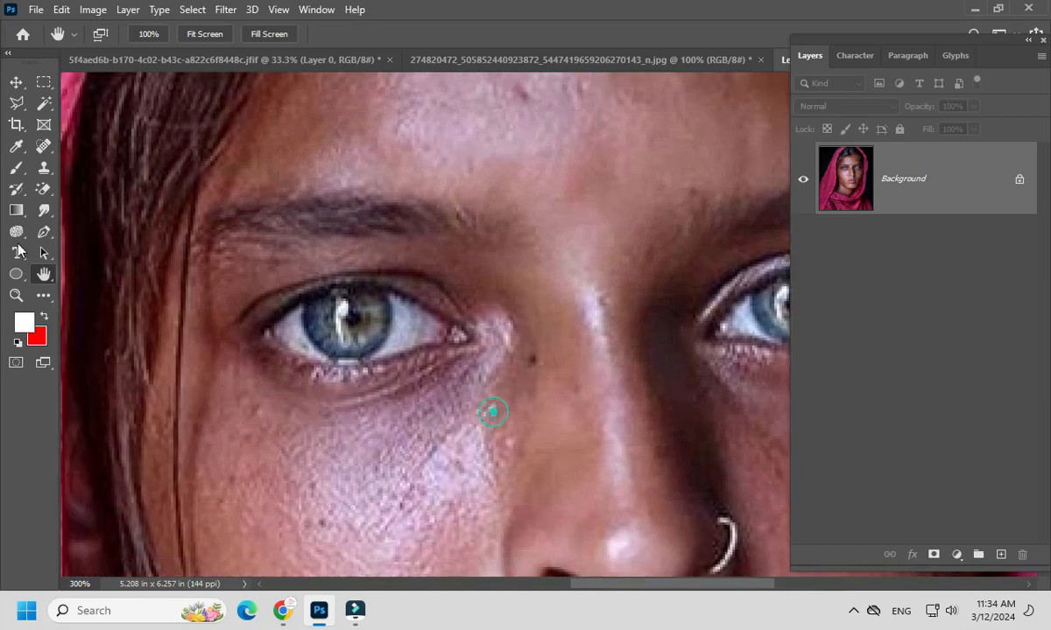
Review the Path Selection and Pen tools and their options, finishing with Path Selection active
left_click(45, 254)
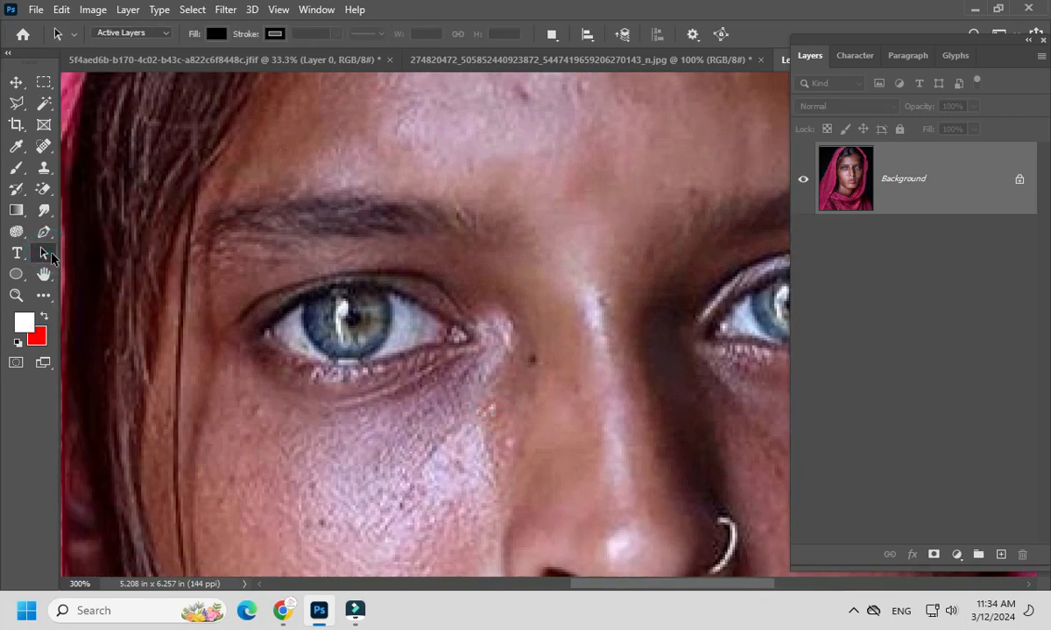
left_click(112, 250)
left_click(44, 232)
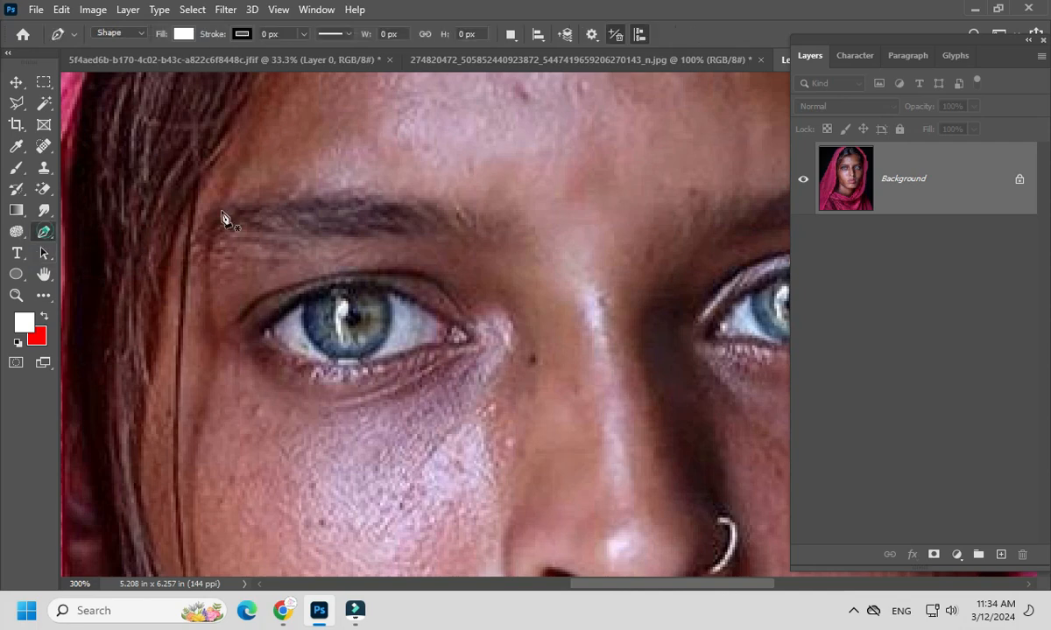
left_click(43, 253)
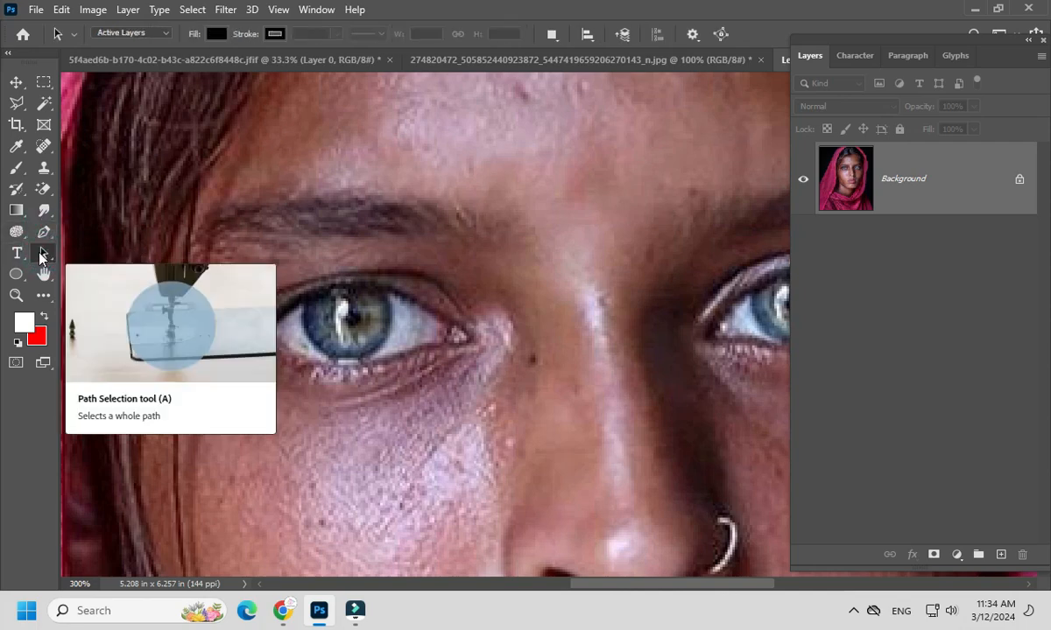